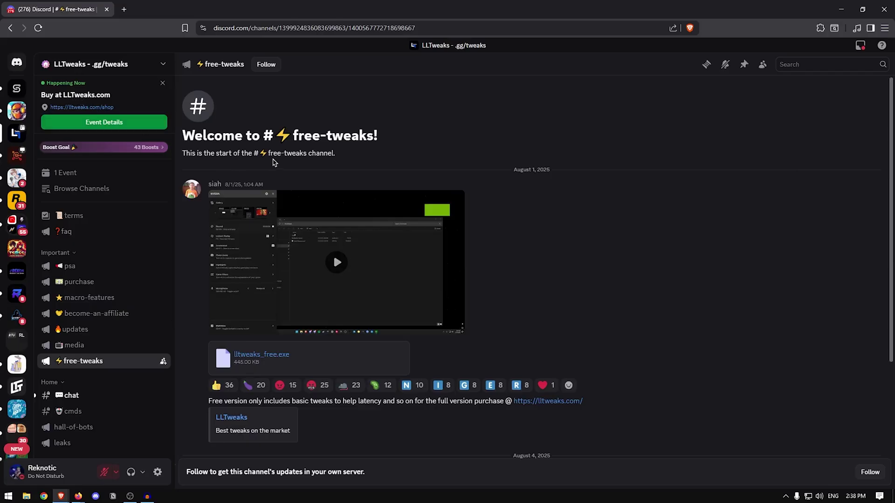
Try downloading lltweaks_free.exe, choosing Continue to download at the Potential Dangerous Download warning
left_click(406, 346)
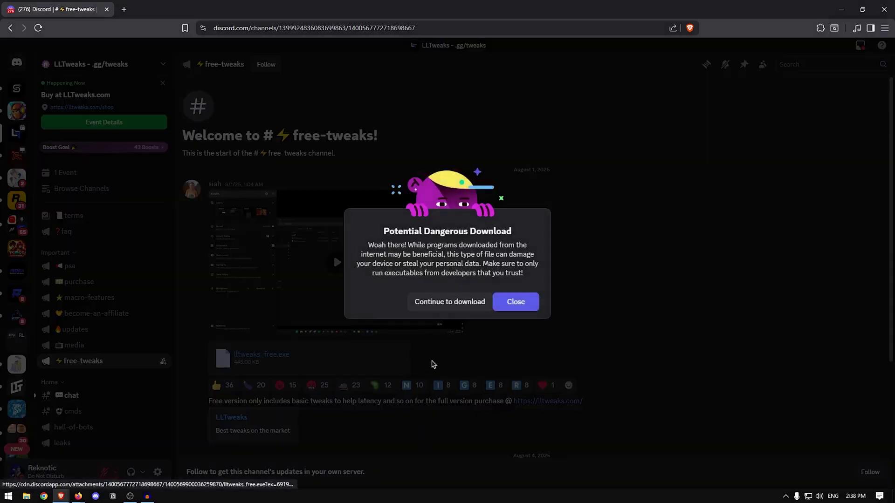
left_click(449, 301)
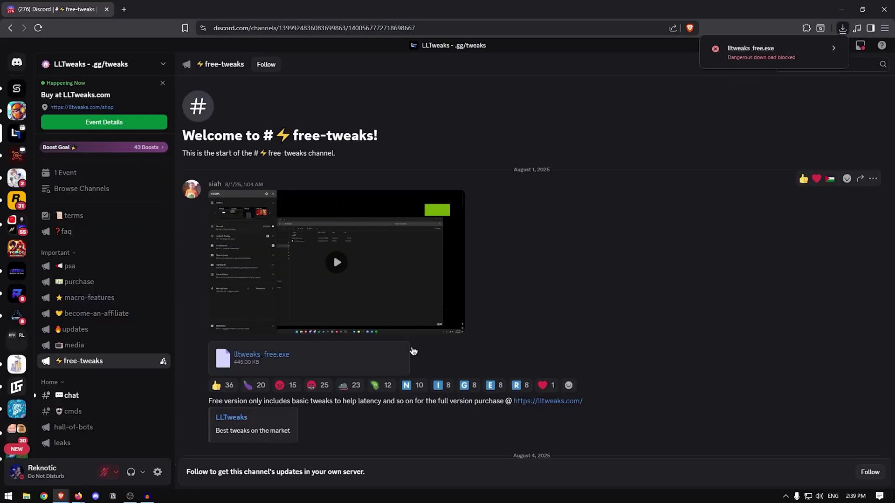
scroll(438, 410, "down", 3)
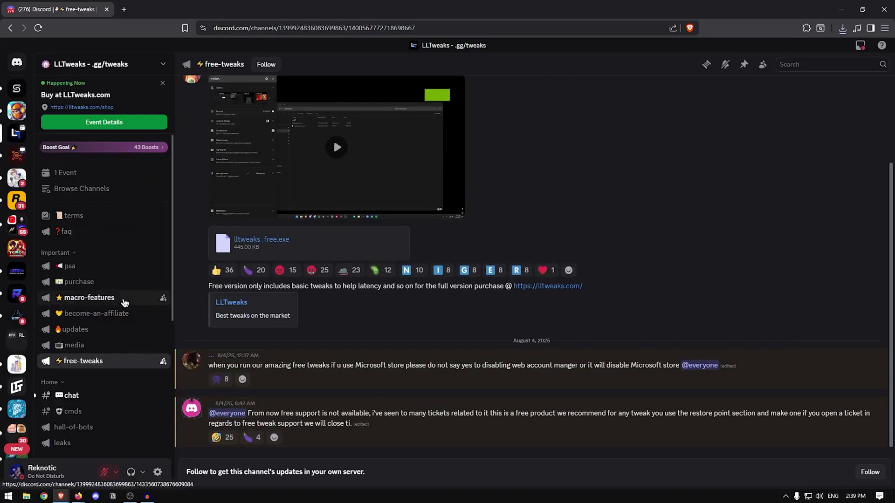
scroll(120, 344, "down", 5)
scroll(119, 361, "up", 5)
scroll(337, 286, "up", 3)
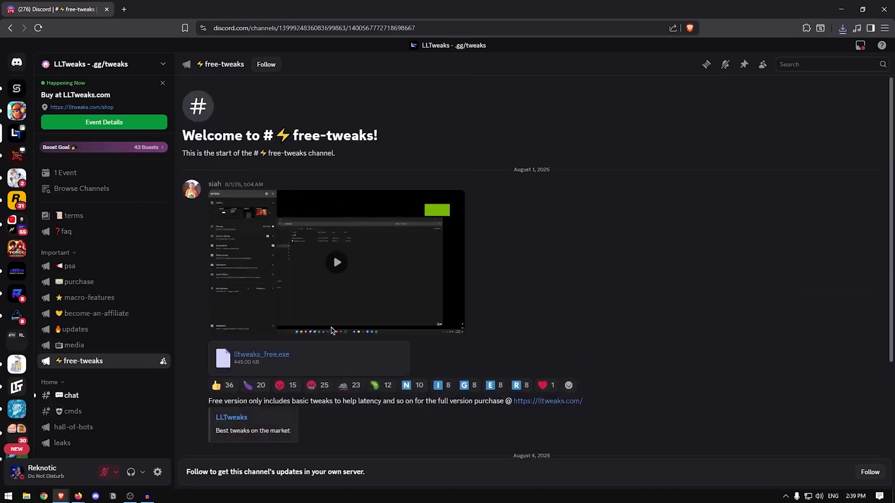
scroll(420, 334, "down", 3)
scroll(419, 347, "up", 3)
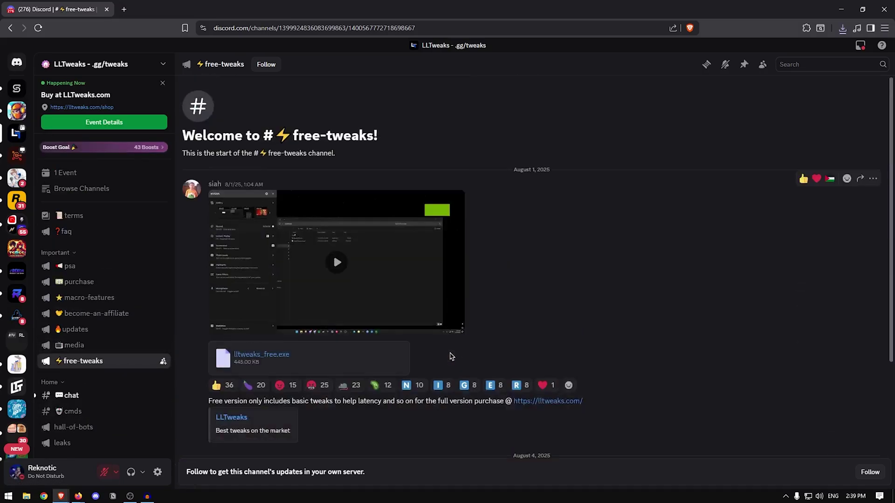
scroll(370, 250, "down", 3)
scroll(444, 322, "up", 3)
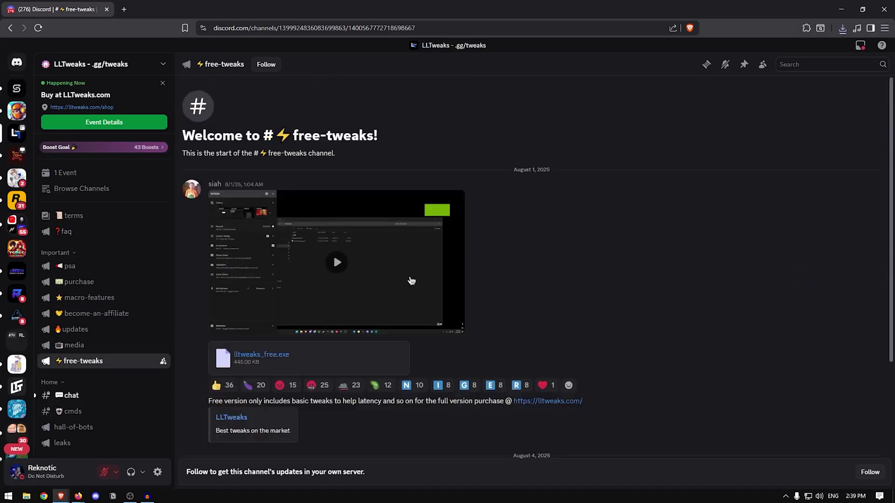
scroll(364, 271, "down", 3)
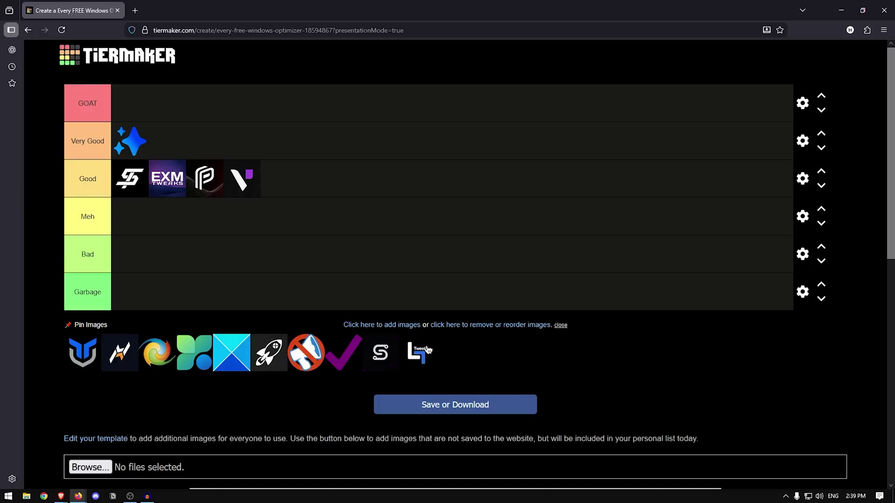
Drag the LLTweaks logo from the image pool into the Garbage row
left_click_drag(426, 354, 238, 286)
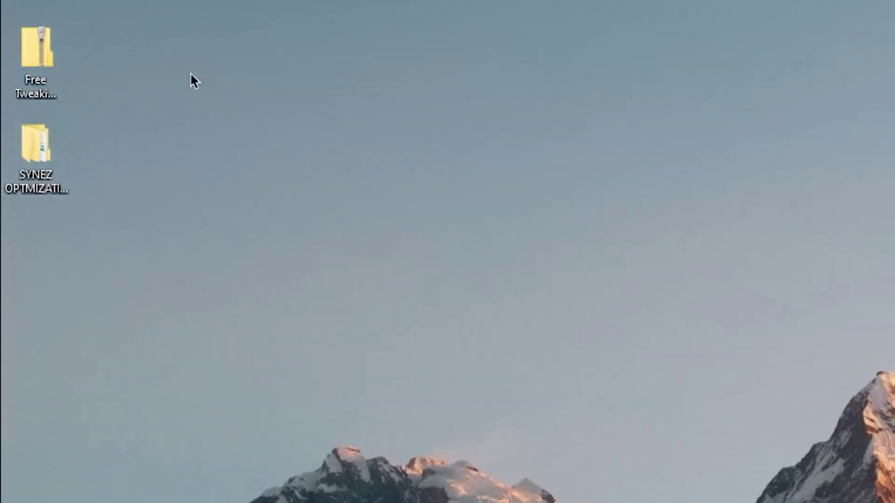
Extract Free Tweaking Utility - Synez.exe from its zip onto the desktop
left_click_drag(103, 70, 2, 144)
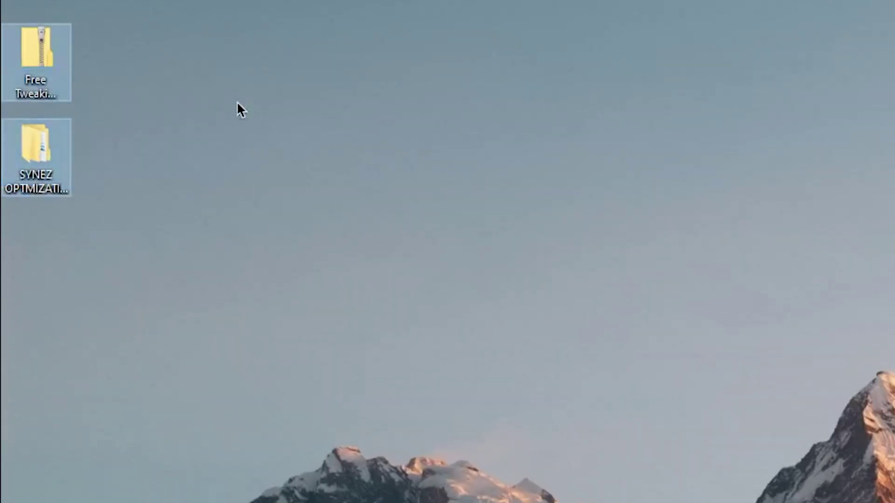
left_click(238, 104)
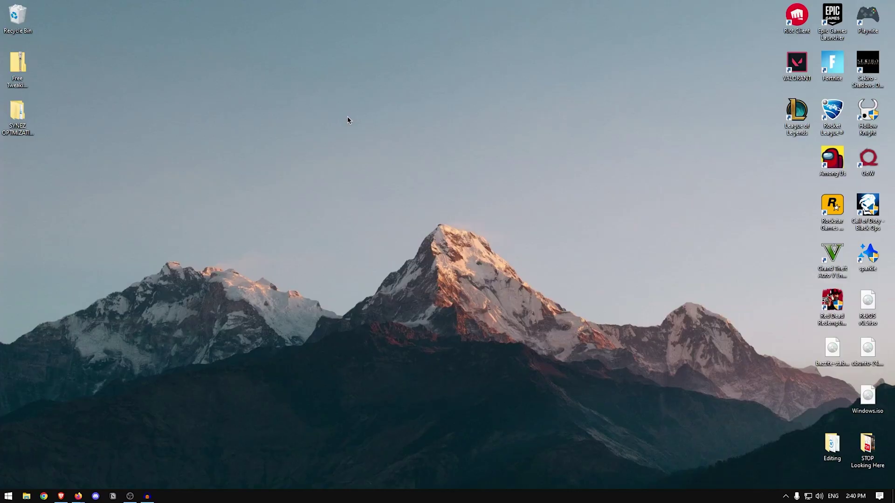
double_click(22, 71)
double_click(285, 140)
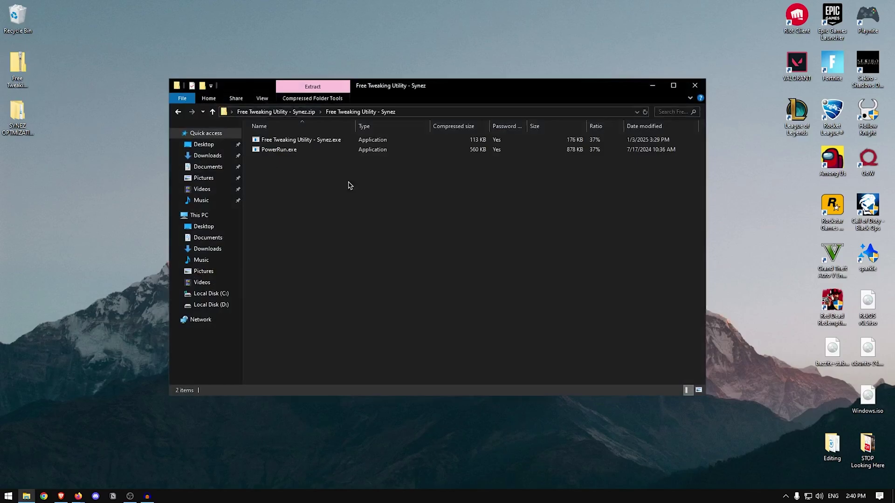
left_click_drag(307, 142, 131, 192)
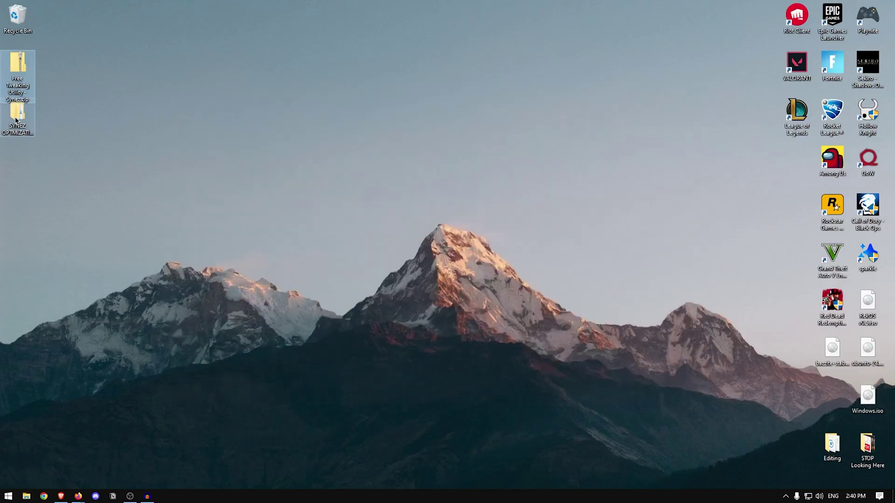
Open SYNEZ OPTMIZATIONS and point out its CPU, Fortnite and Valorant optimization folders
double_click(16, 120)
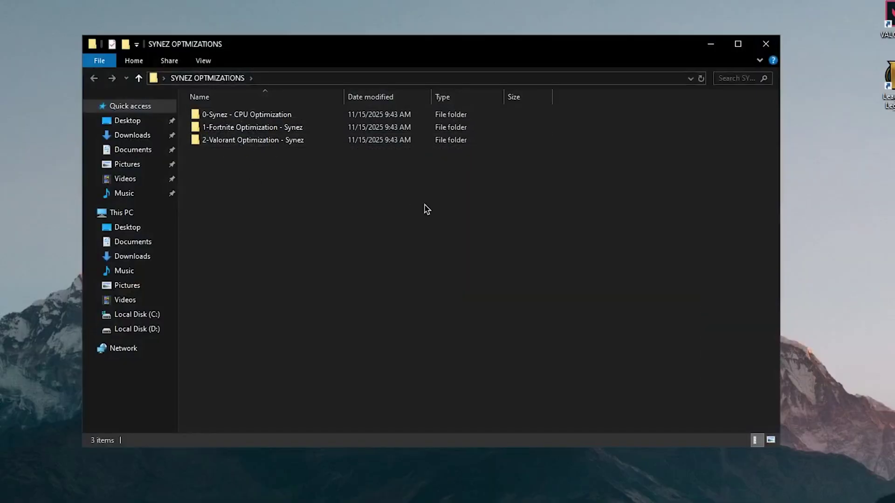
left_click(236, 117)
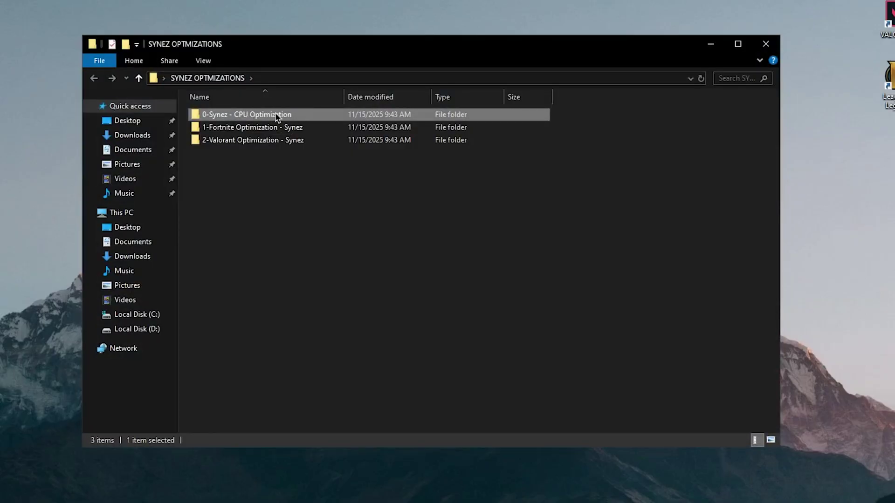
left_click(245, 127)
left_click(234, 140)
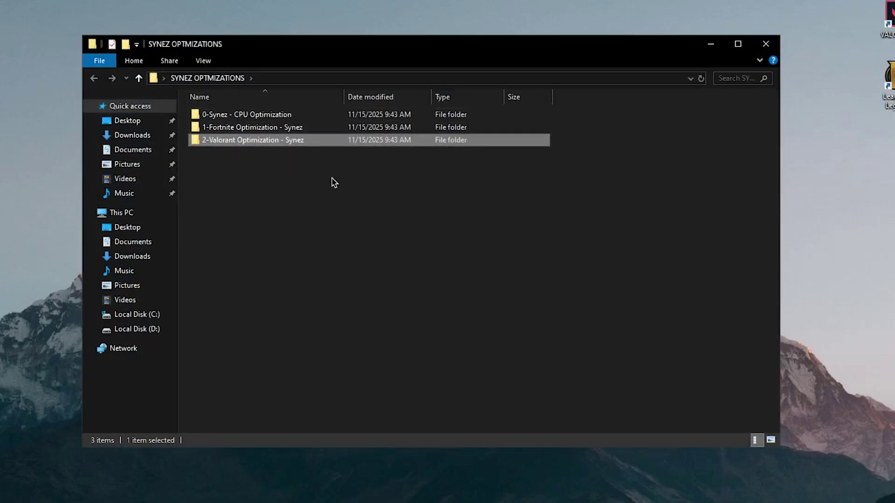
left_click_drag(331, 183, 281, 133)
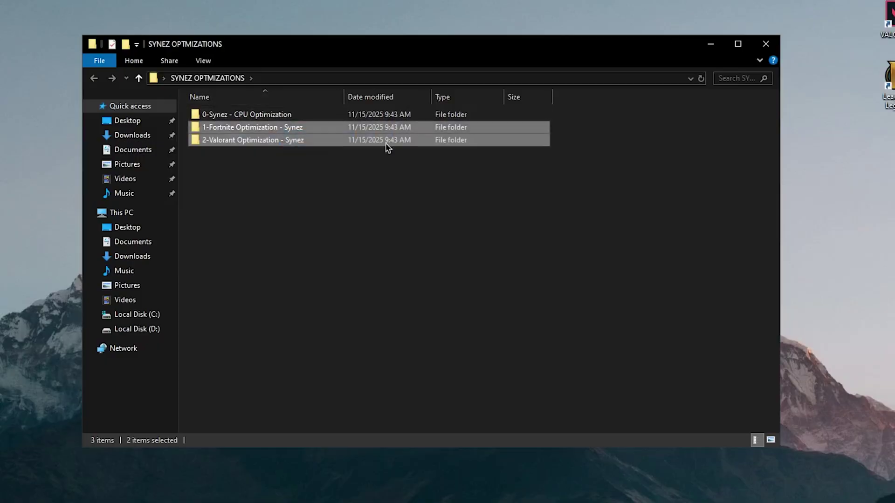
left_click(395, 188)
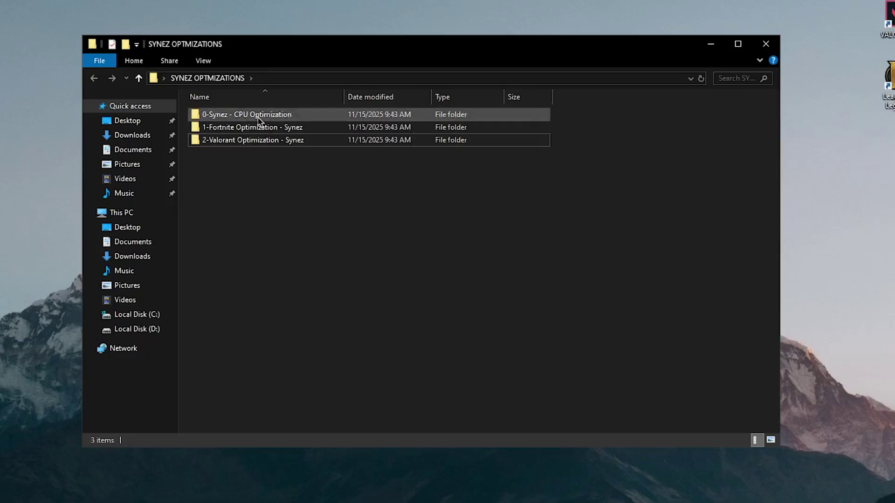
Launch System Configuration from the 1. Enable CPU Cores shortcut, allowing it past the warning
double_click(302, 139)
double_click(264, 119)
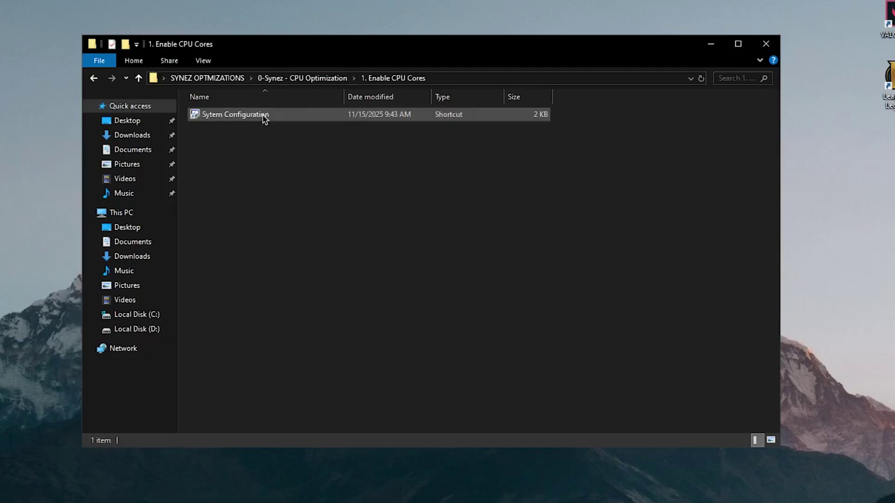
double_click(235, 118)
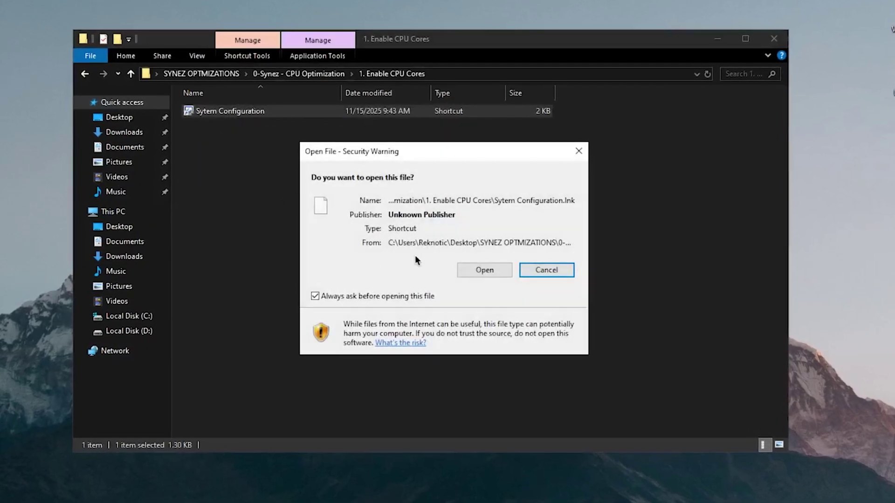
left_click(484, 269)
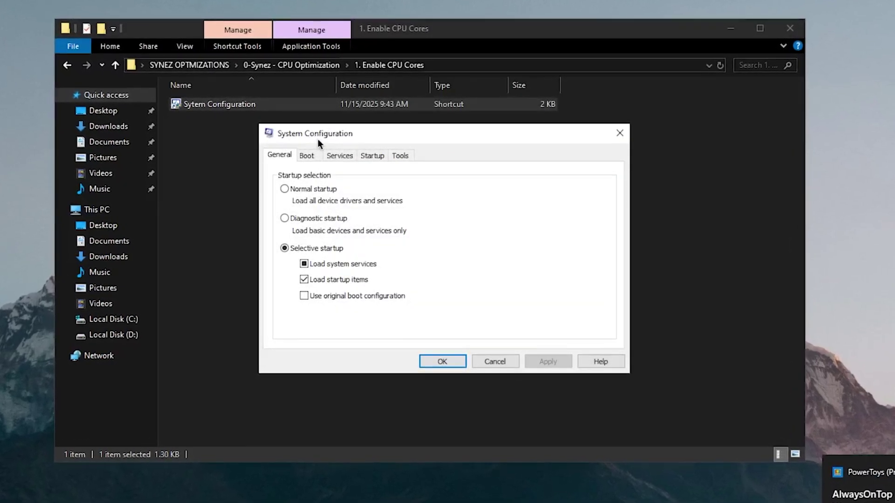
Set the boot Number of processors to 8 and apply the change
left_click(314, 154)
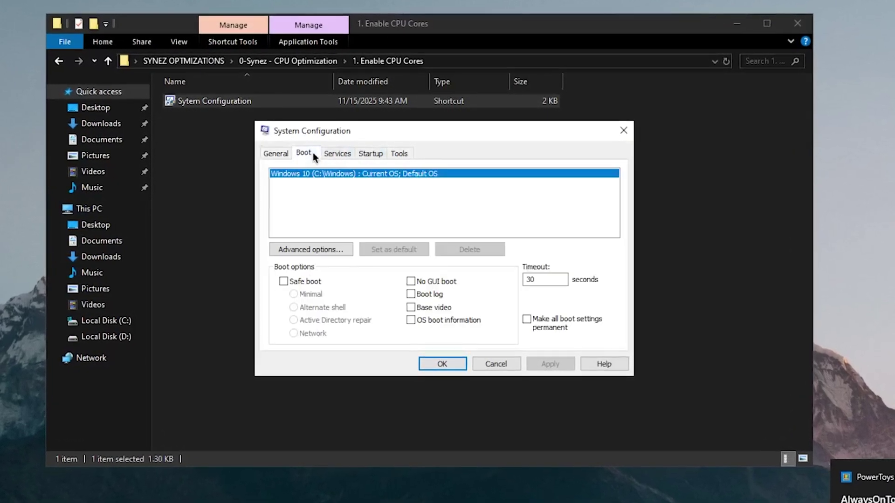
left_click(334, 250)
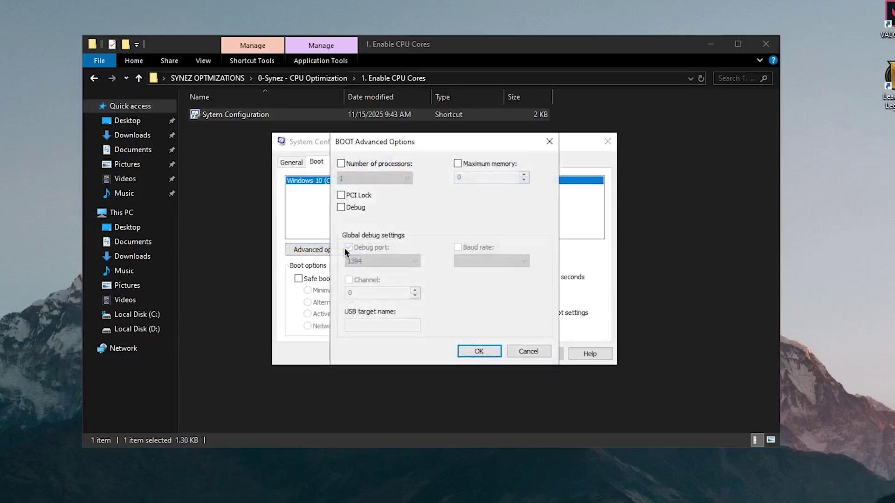
left_click(373, 180)
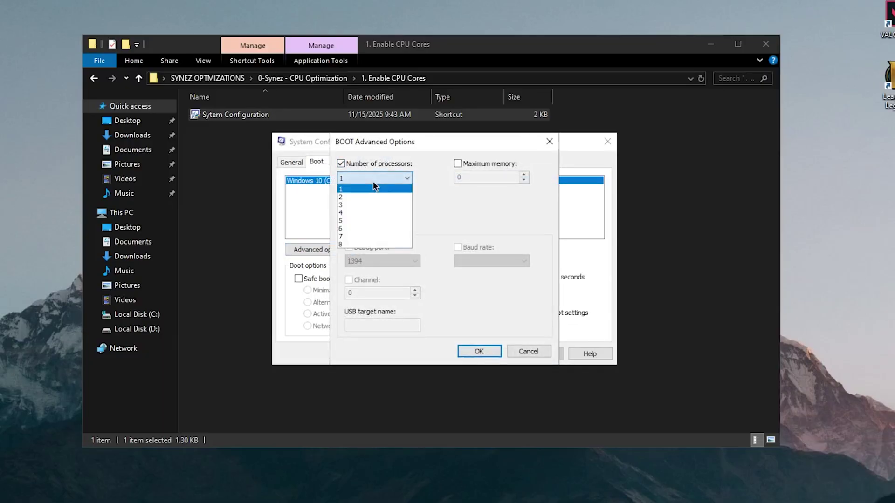
left_click(364, 245)
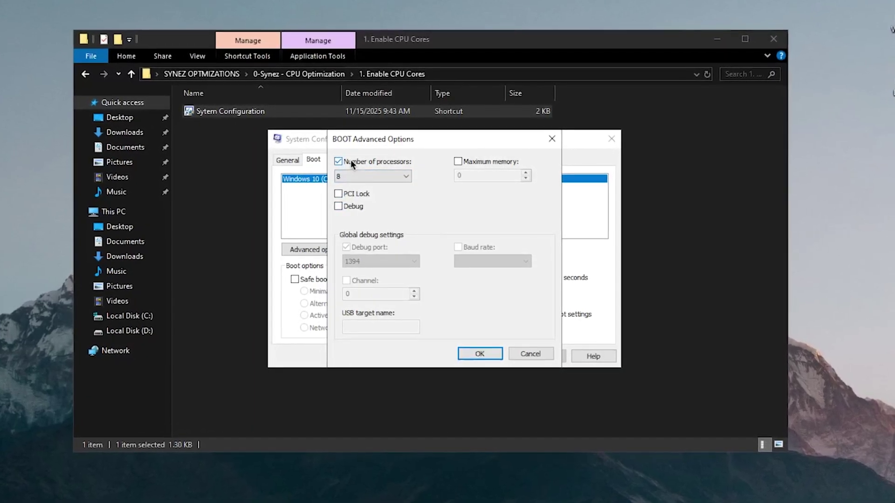
left_click(487, 354)
left_click(555, 358)
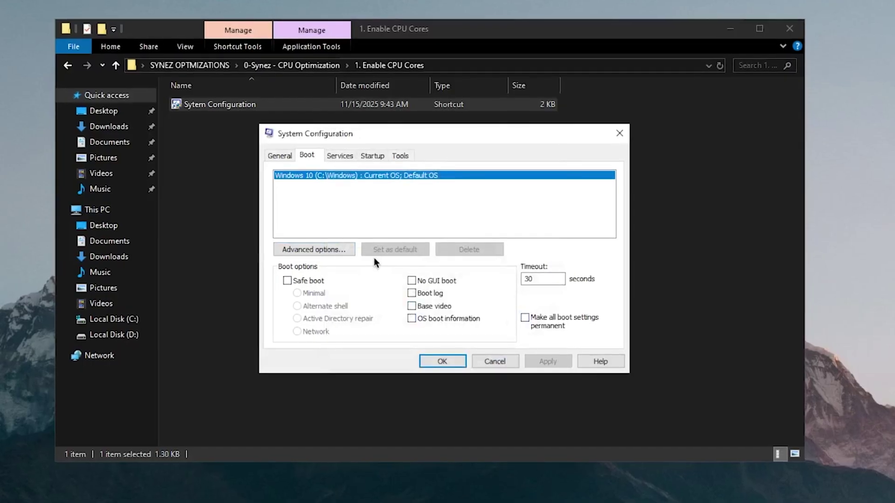
key("alt+v")
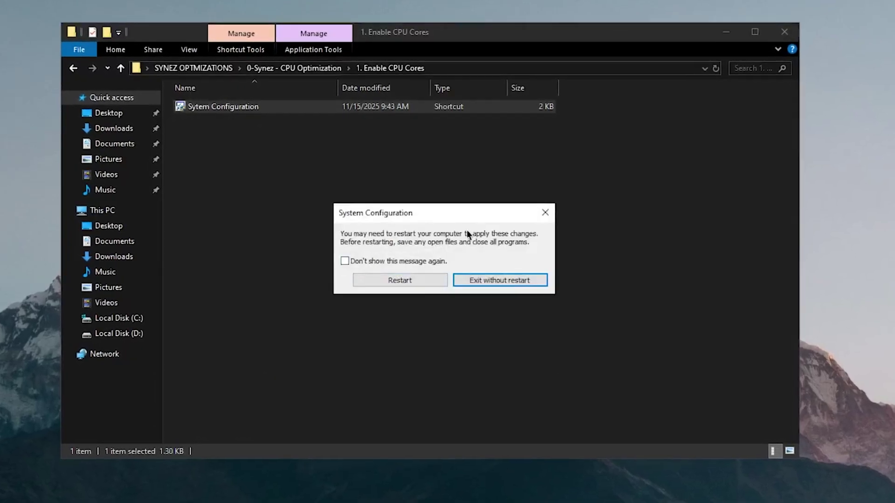
Skip the restart and run UnparkCpu.exe from 2. Unpark All CPU Cores as administrator
left_click(530, 276)
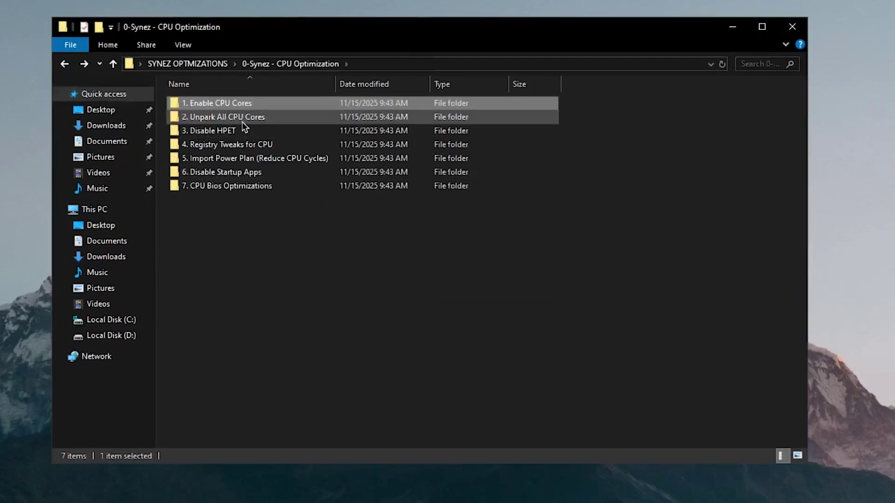
double_click(241, 121)
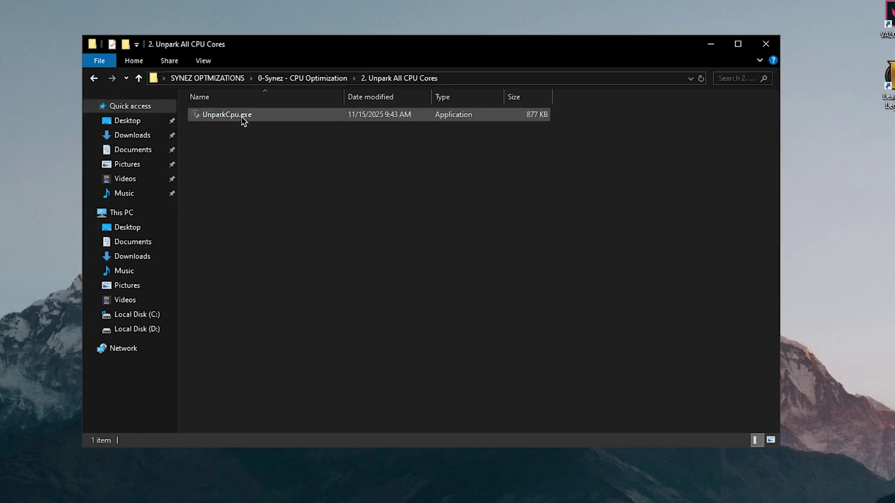
right_click(222, 105)
left_click(278, 139)
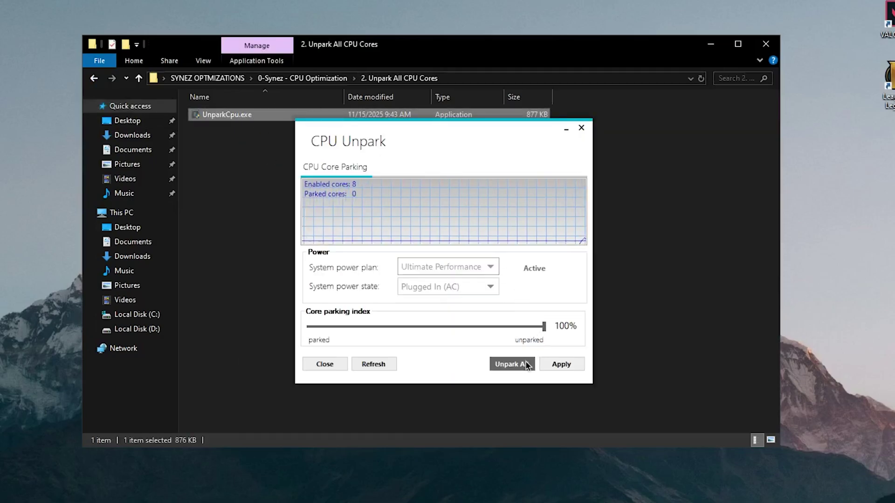
Unpark all CPU cores, apply the setting, then close CPU Unpark and go back
left_click(525, 361)
left_click(523, 285)
left_click(561, 363)
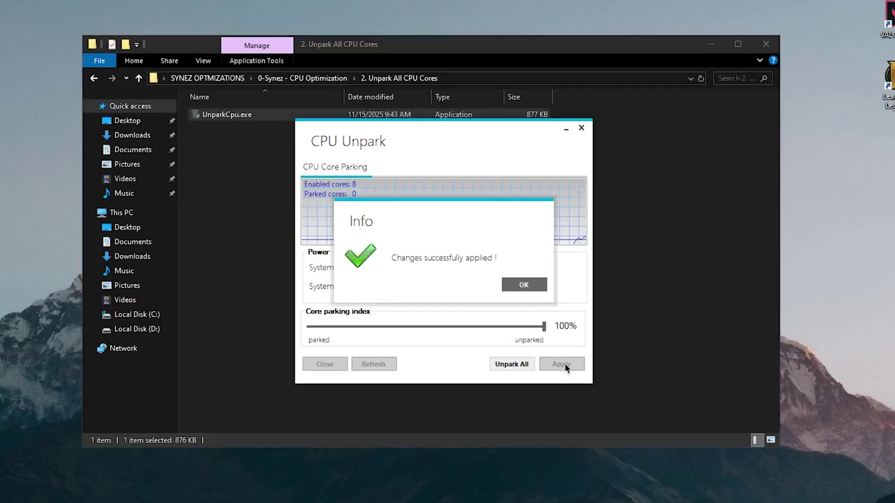
left_click(524, 285)
left_click(332, 363)
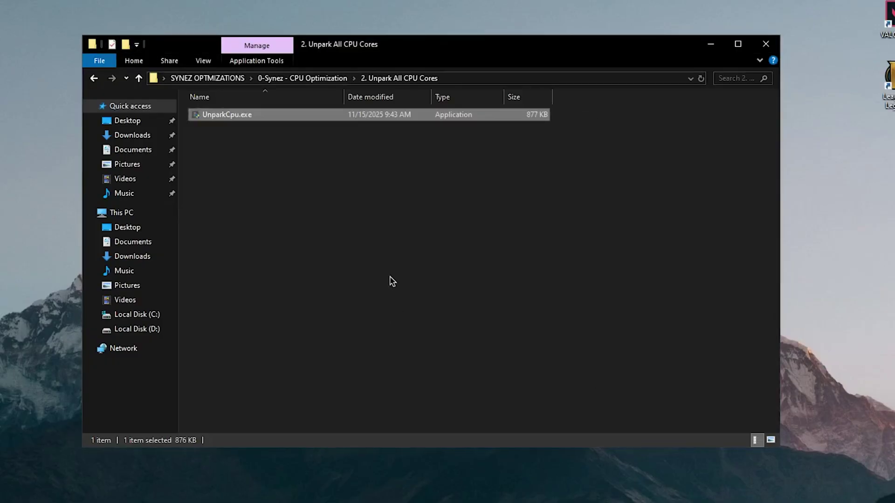
left_click(94, 79)
Open Device Manager from the 3. Disable HPET shortcut, turning off its future warning
double_click(248, 137)
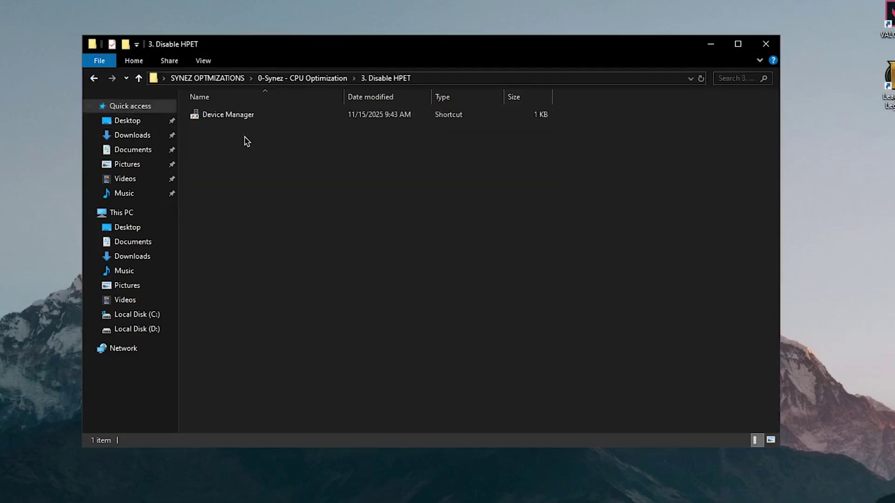
double_click(254, 116)
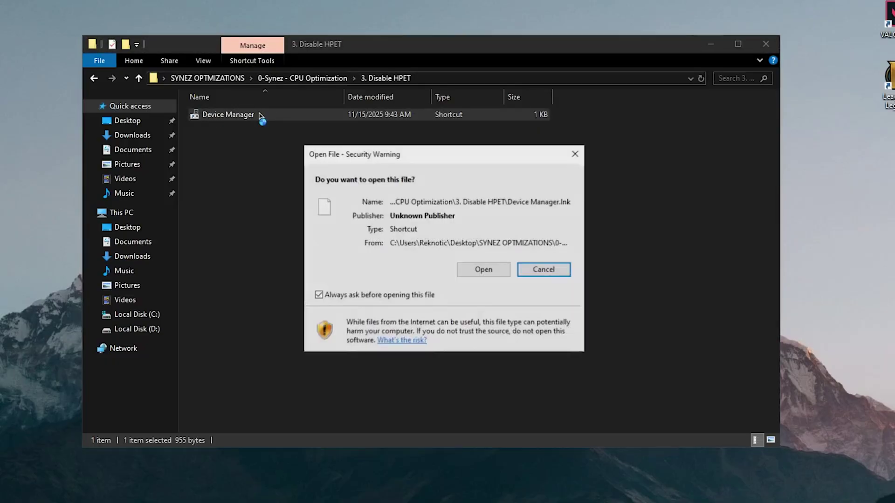
left_click(355, 295)
left_click(484, 269)
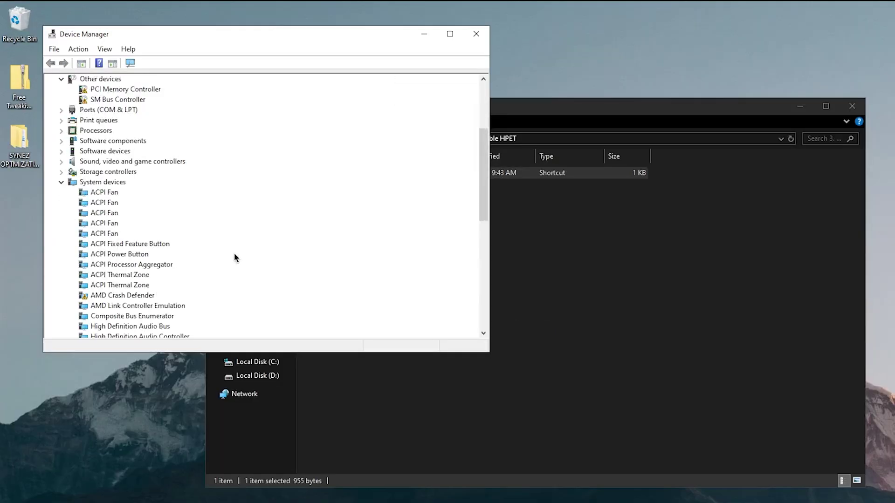
scroll(235, 258, "down", 4)
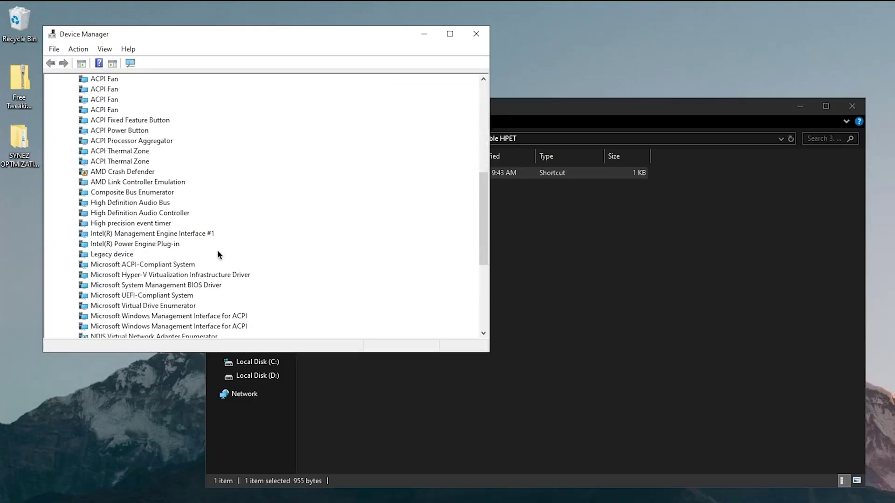
Disable the High precision event timer device and close Device Manager
left_click(128, 225)
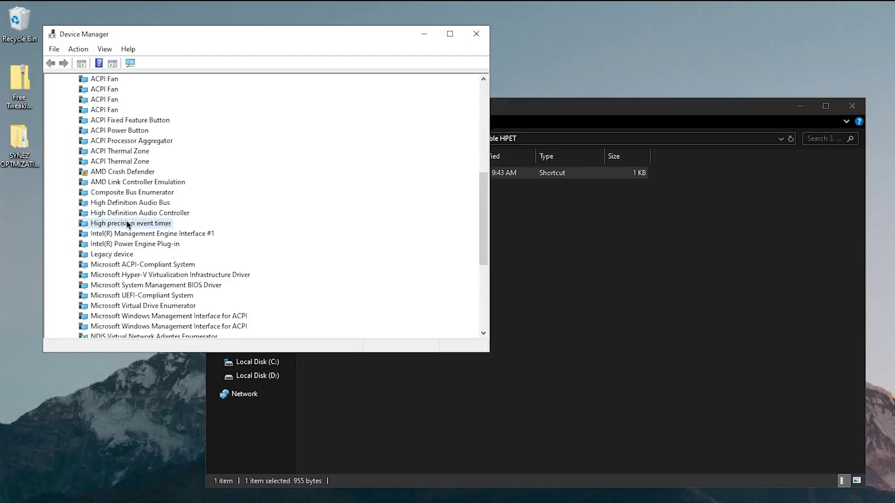
right_click(156, 223)
left_click(228, 243)
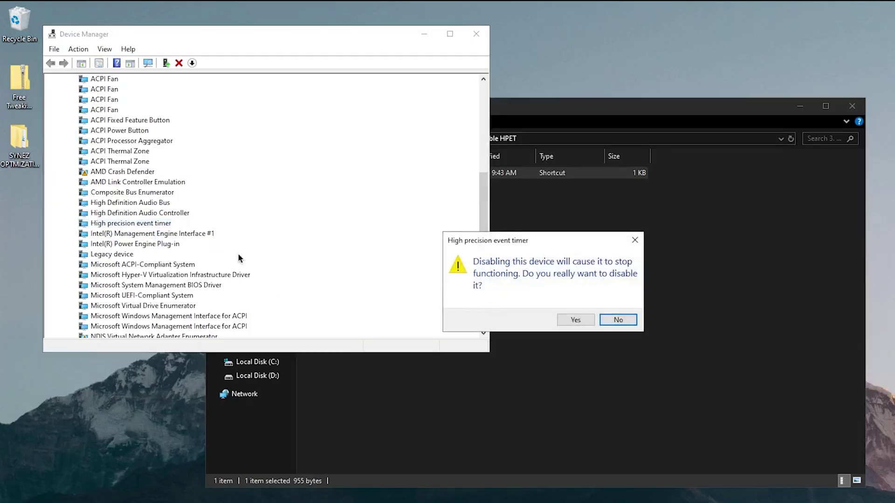
left_click(578, 320)
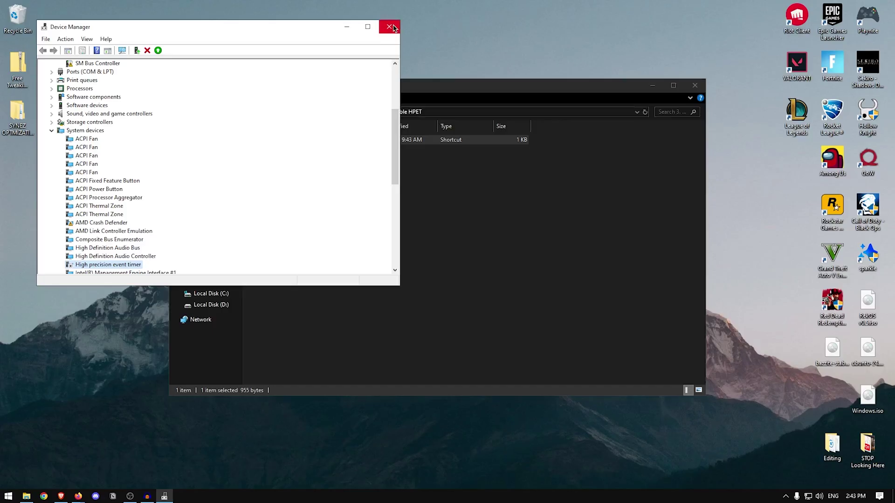
left_click(390, 27)
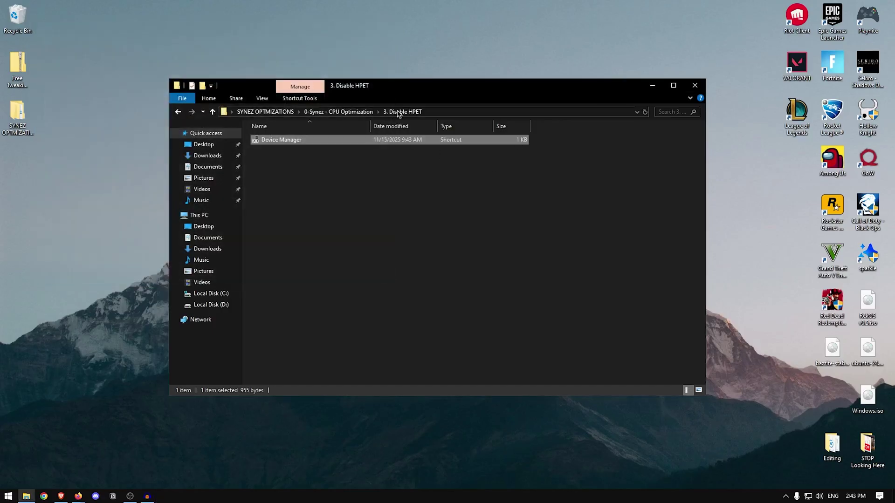
Review 2. CPU Tweaks.reg in Notepad: System Responsiveness, GPU/CPU Priority and Win32PrioritySeparation
left_click(181, 113)
double_click(319, 174)
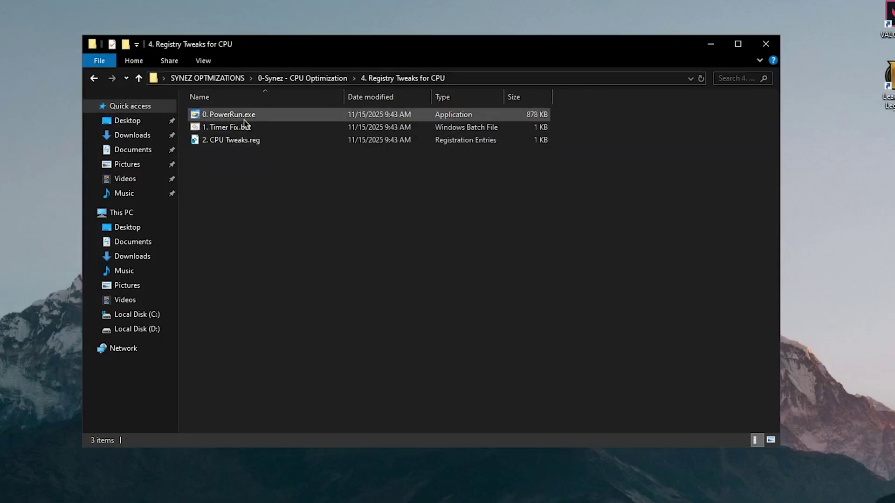
right_click(230, 142)
left_click(255, 162)
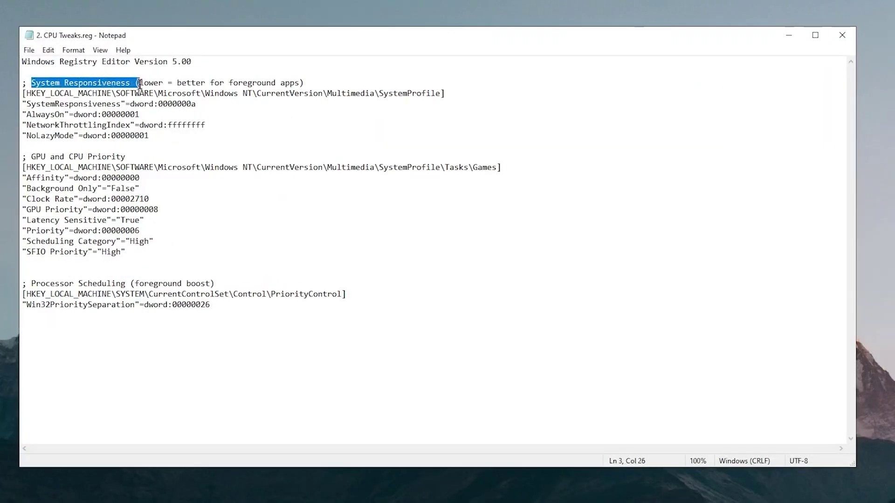
left_click_drag(140, 86, 219, 87)
left_click_drag(31, 156, 485, 182)
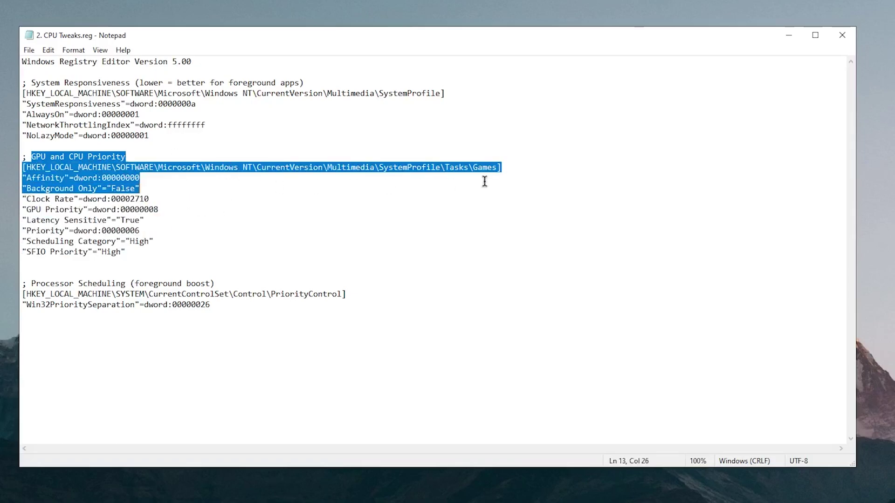
left_click_drag(32, 283, 82, 283)
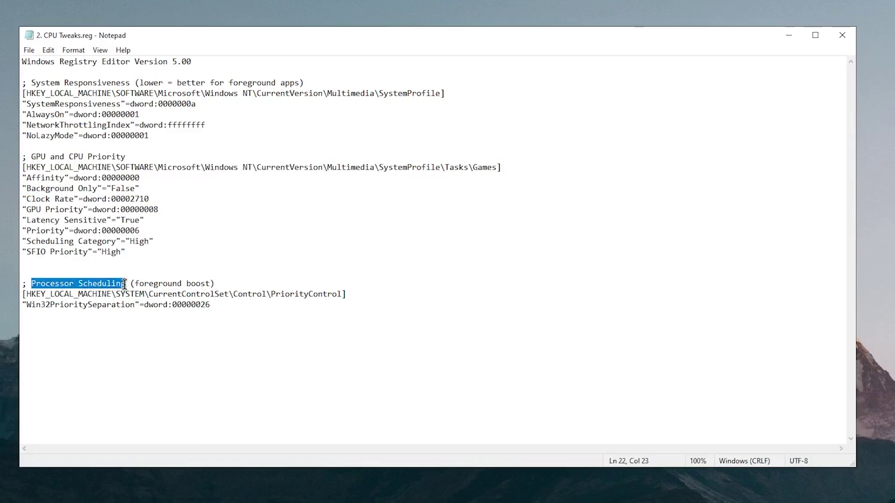
left_click_drag(29, 305, 68, 303)
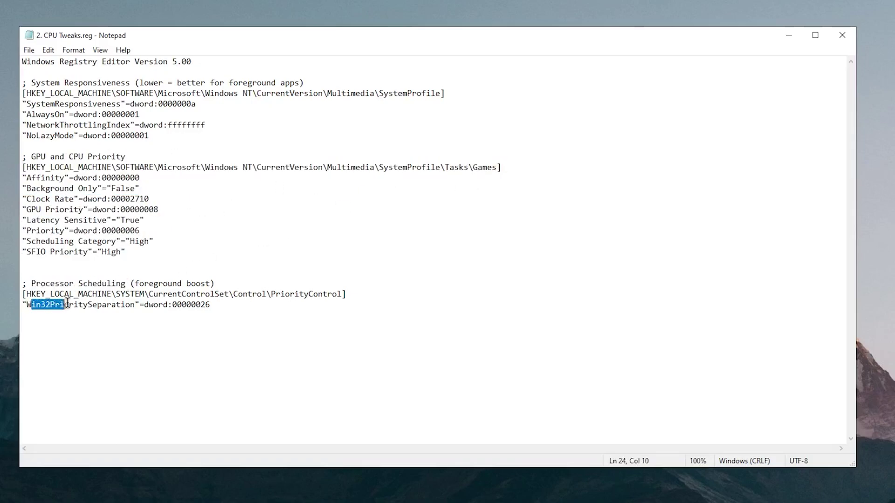
left_click(205, 305)
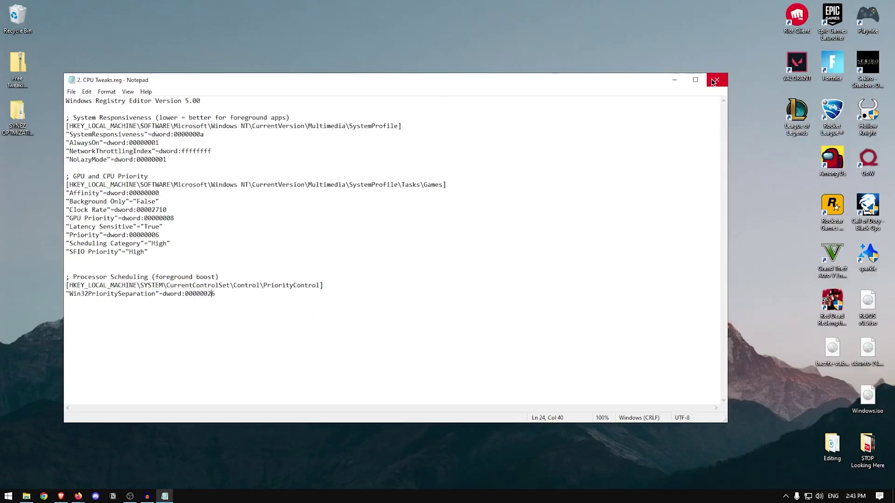
left_click(789, 35)
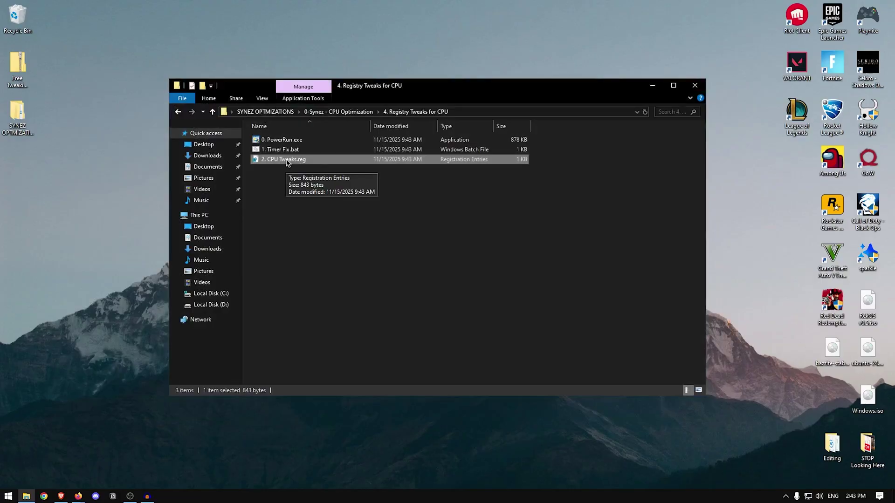
Merge CPU Tweaks.reg into the registry and confirm
double_click(290, 162)
left_click(518, 265)
left_click(549, 254)
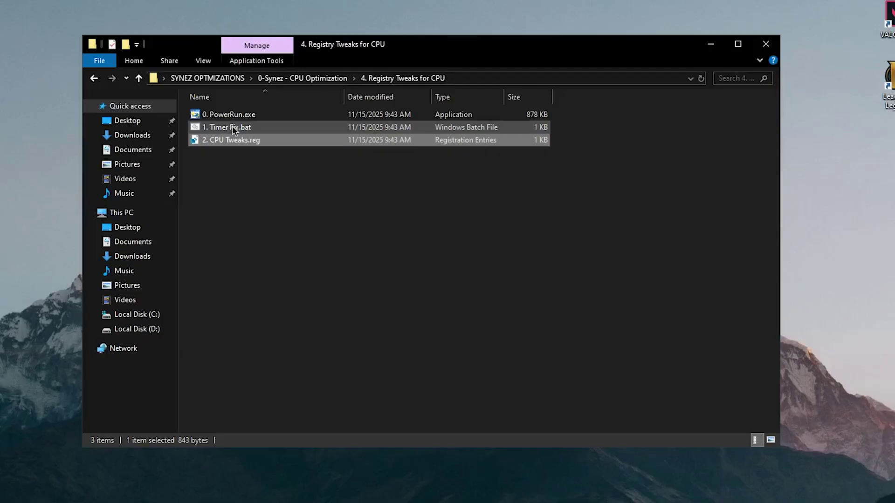
Review the bcdedit commands in 1. Timer Fix.bat using Notepad
right_click(232, 129)
left_click(258, 148)
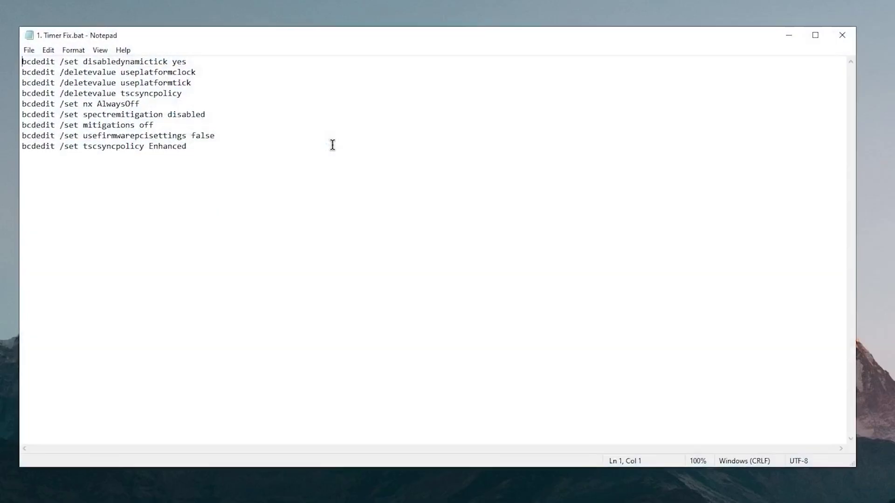
left_click_drag(210, 150, 26, 61)
left_click(200, 148)
left_click_drag(244, 154, 22, 61)
left_click(186, 146)
left_click_drag(186, 145, 21, 61)
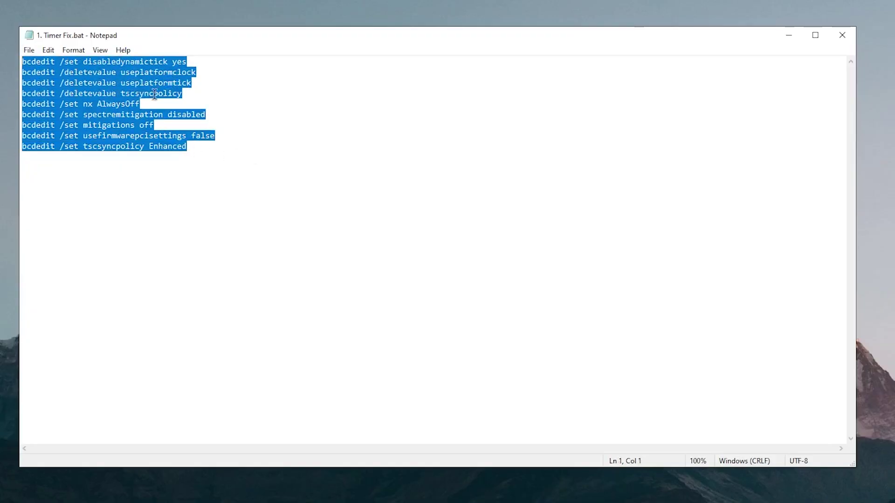
left_click(327, 105)
left_click(842, 35)
Run Timer Fix.bat as administrator and return to the CPU Optimization folder
right_click(211, 127)
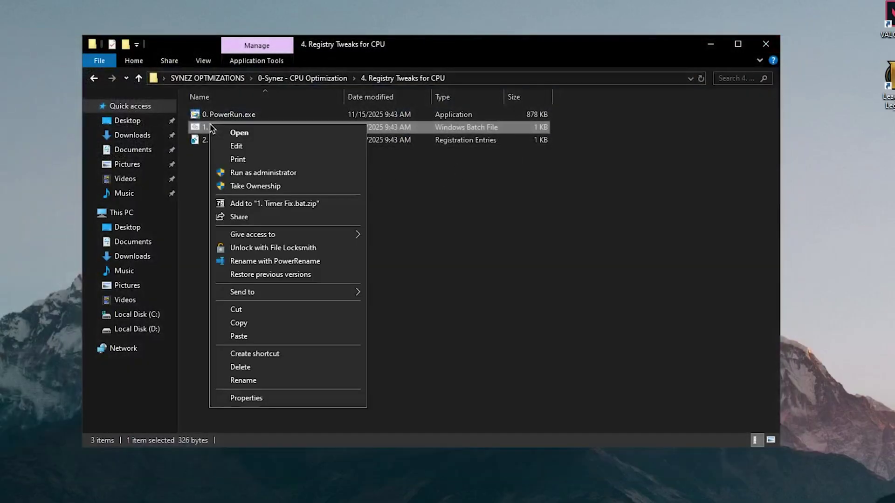
left_click(263, 173)
left_click(94, 78)
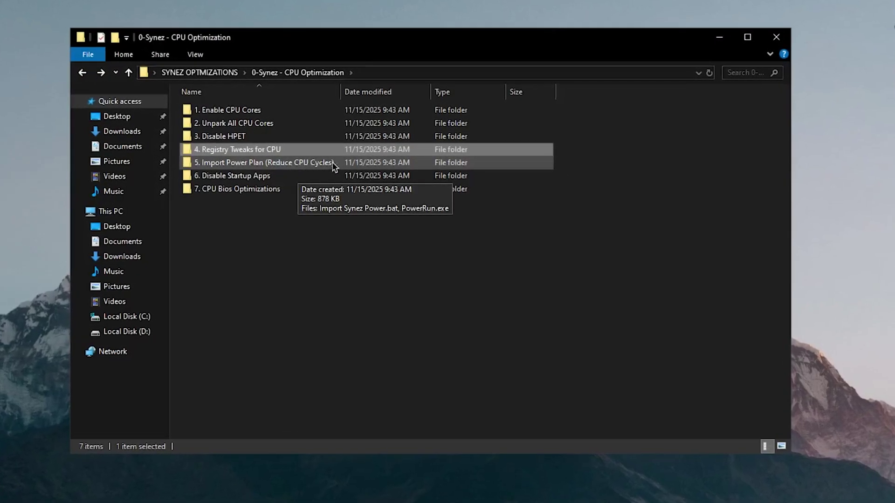
Run Import Synez Power.bat through PowerRun as administrator to import the Synez Power Plan
double_click(287, 165)
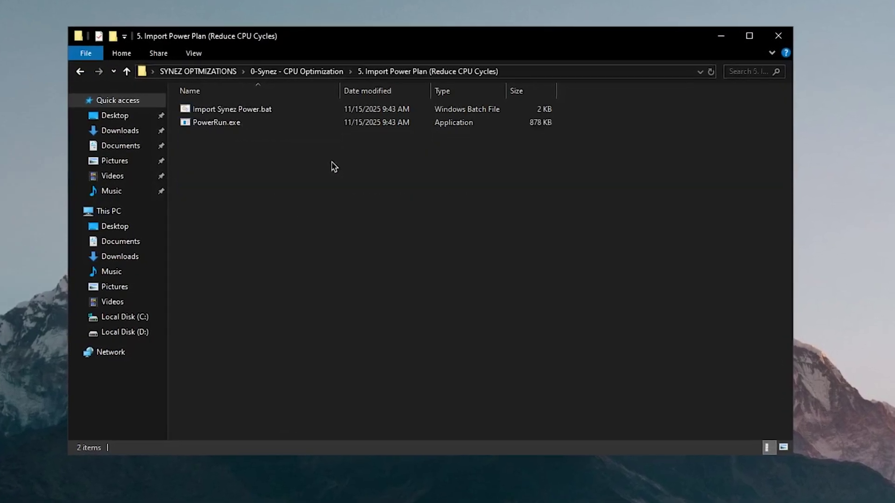
left_click(229, 123)
right_click(225, 122)
left_click(295, 141)
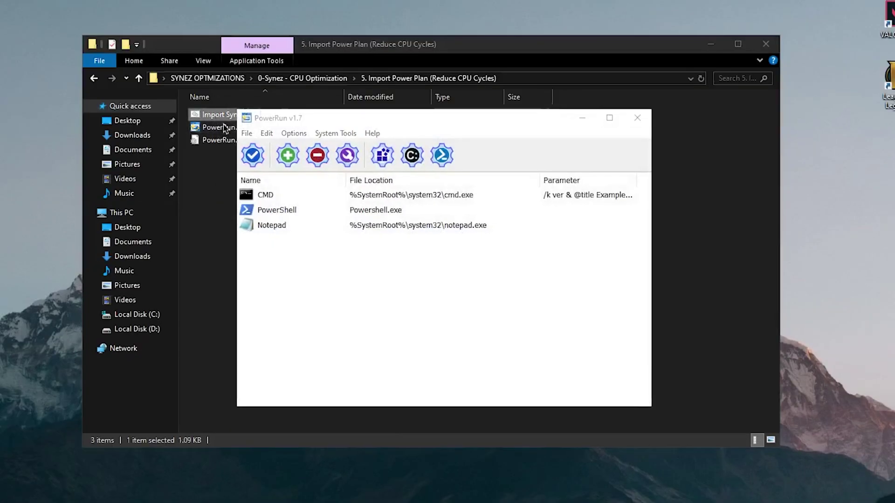
left_click_drag(225, 129, 343, 253)
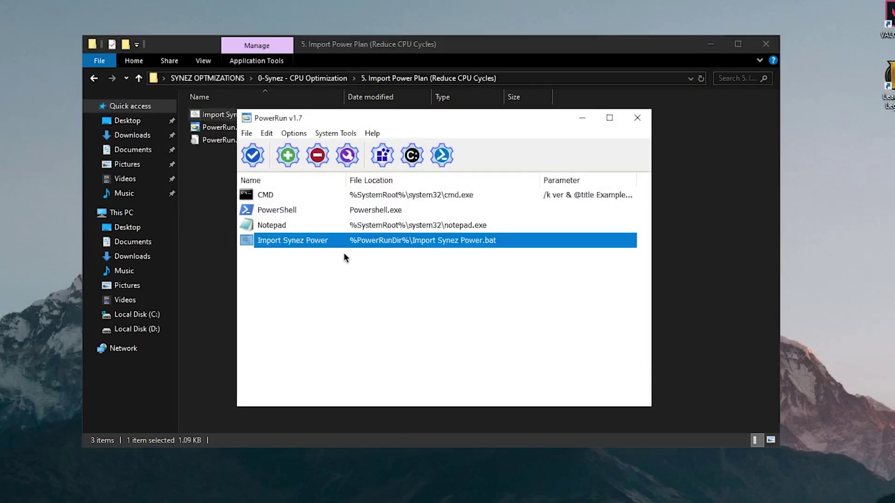
left_click(254, 156)
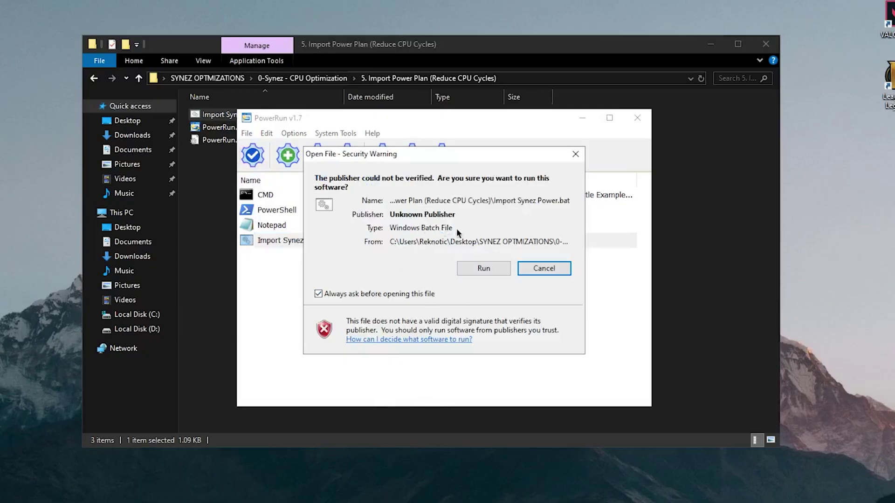
left_click(501, 267)
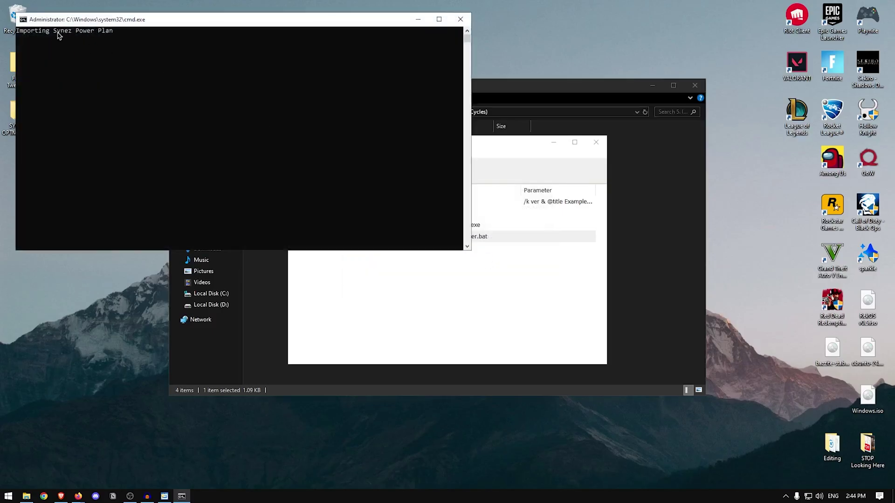
left_click(595, 142)
Open powercfg.cpl from Windows search to check the active power plan
key("super")
type("powercfg.cpl")
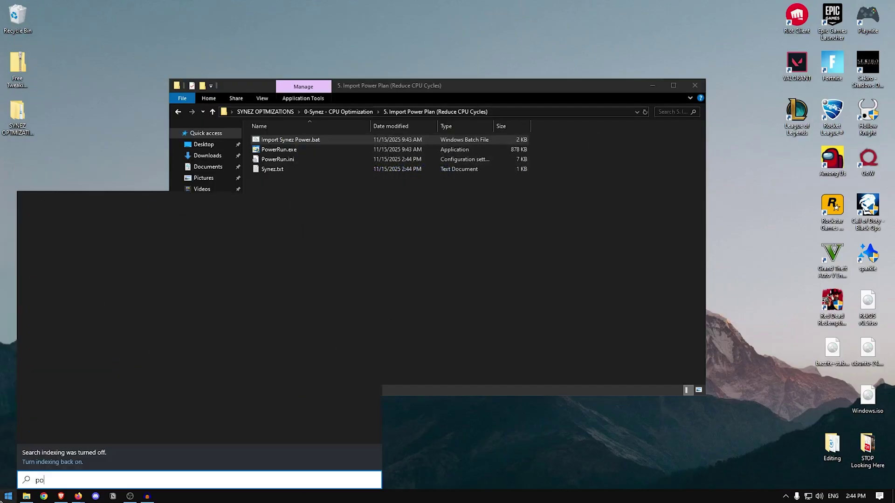
key("Return")
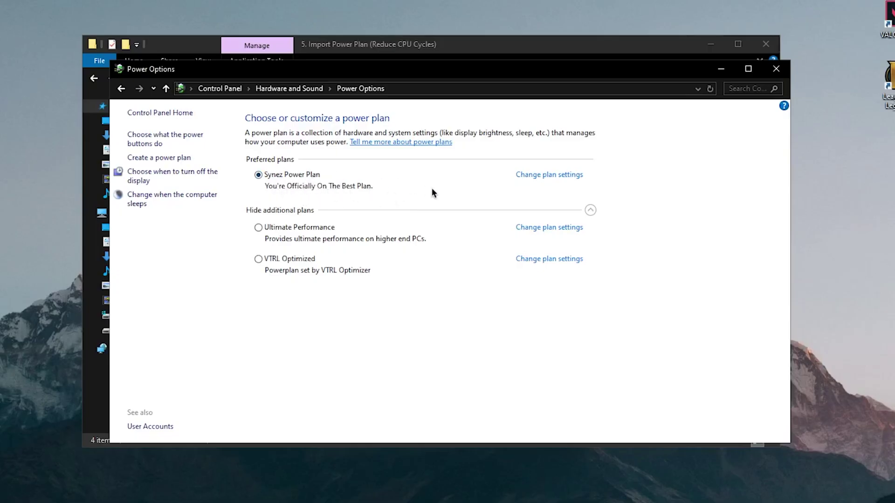
Close Power Options and launch Task Manager from the 6. Disable Startup Apps shortcut
left_click(776, 69)
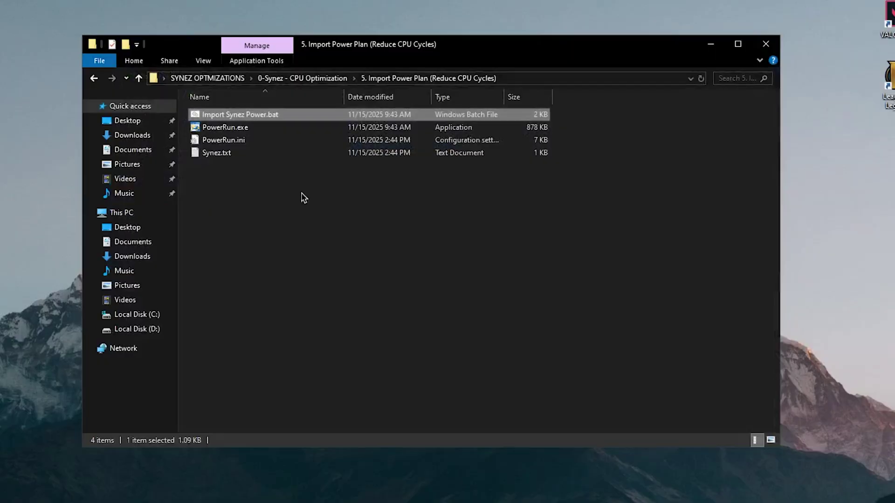
left_click(94, 78)
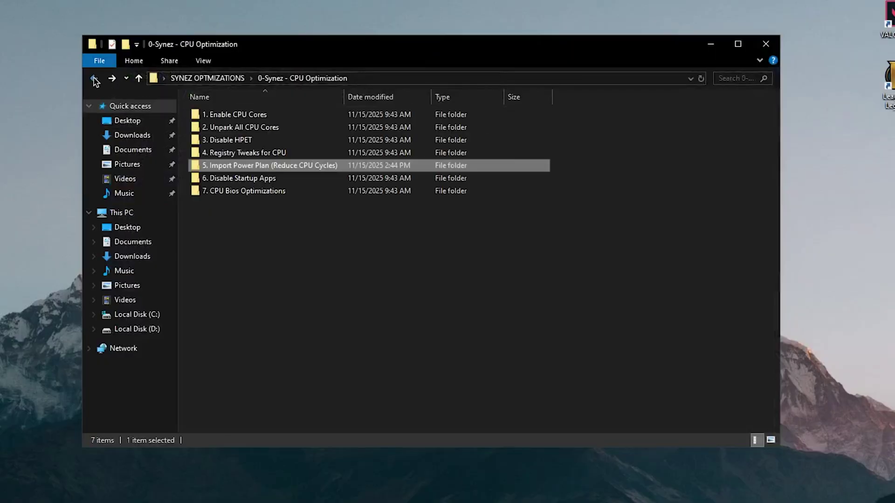
double_click(270, 179)
double_click(243, 119)
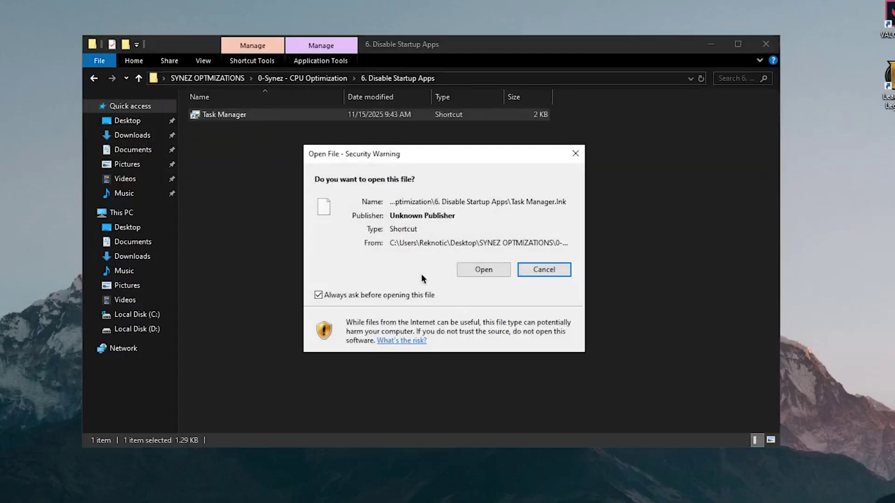
left_click(479, 270)
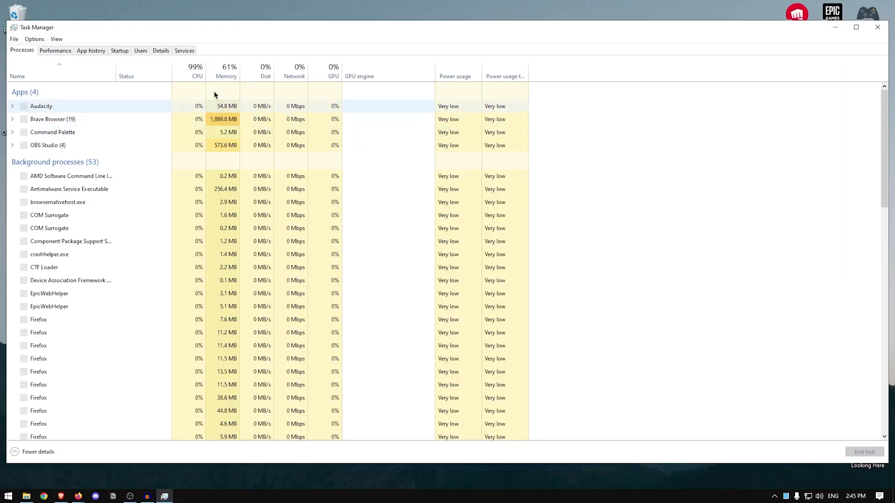
Disable U.GG on the Startup tab, then open the 7. CPU Bios Optimizations folder
left_click(121, 52)
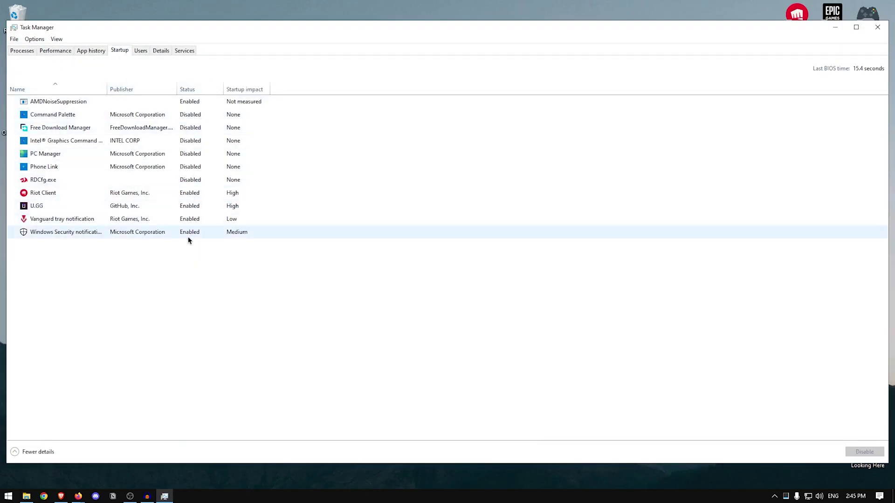
right_click(189, 205)
key("Escape")
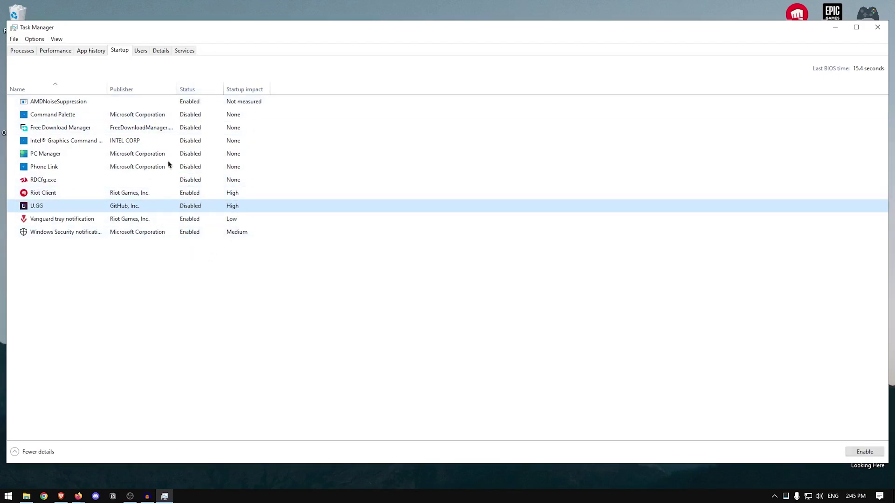
left_click(877, 27)
left_click(177, 112)
double_click(312, 203)
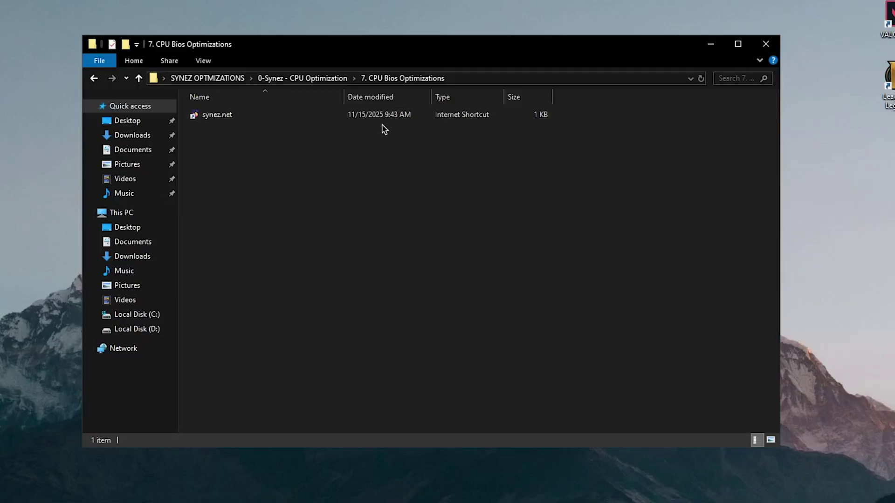
Open the 1-Fortnite Optimization - Synez folder's 0. Fortnite Settings and view its Launch Epic Games!.txt note
left_click(93, 77)
left_click(94, 78)
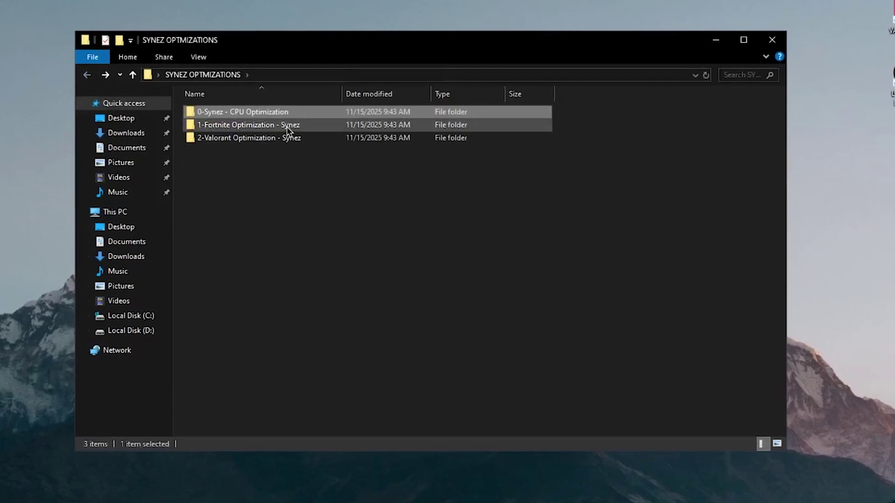
left_click(288, 130)
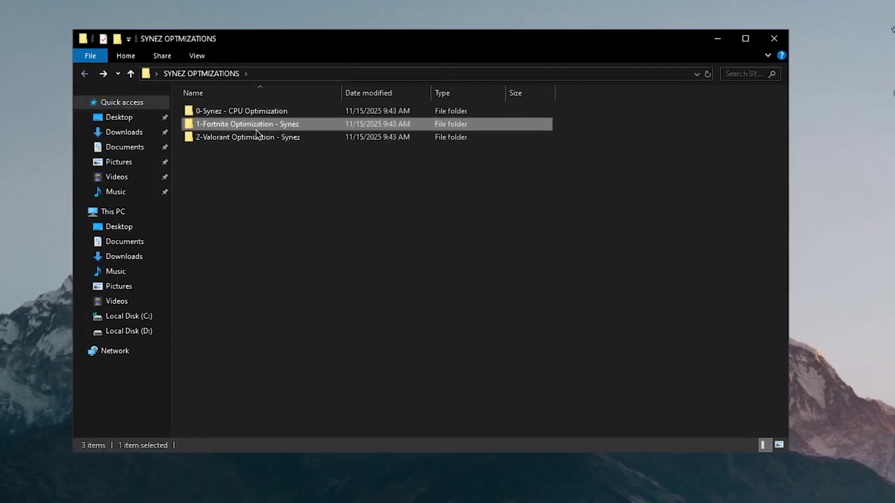
double_click(303, 124)
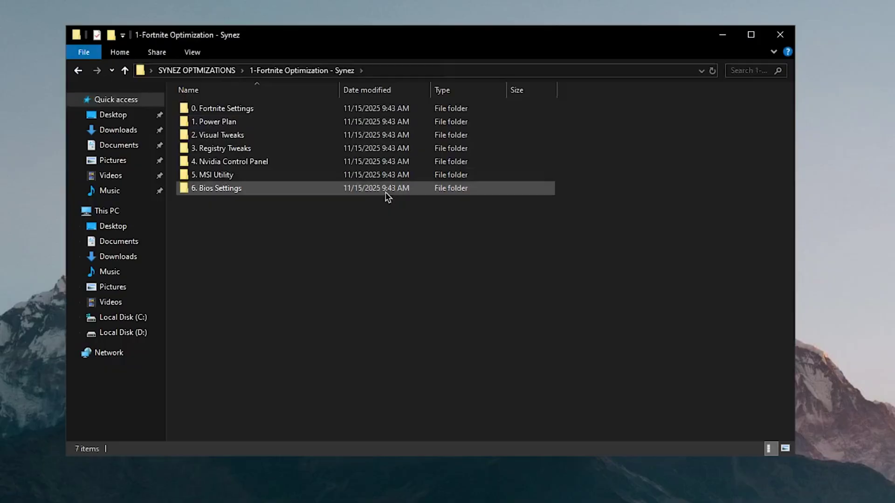
double_click(223, 108)
double_click(233, 111)
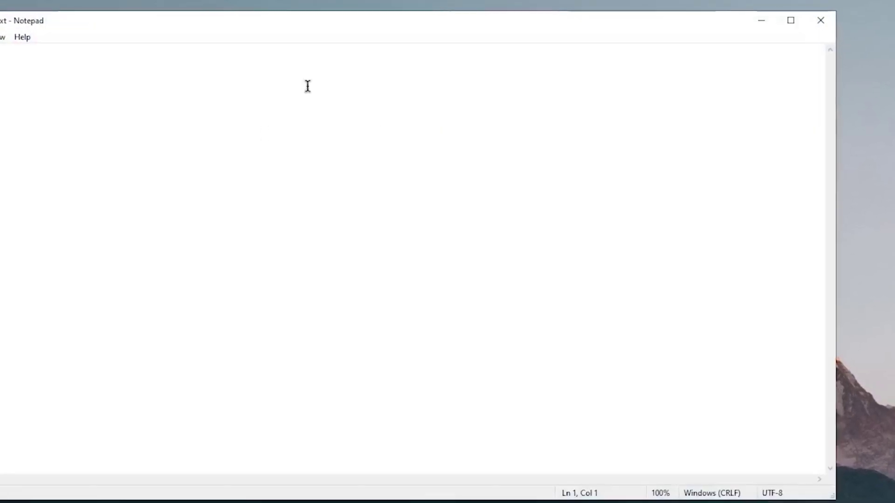
left_click(811, 24)
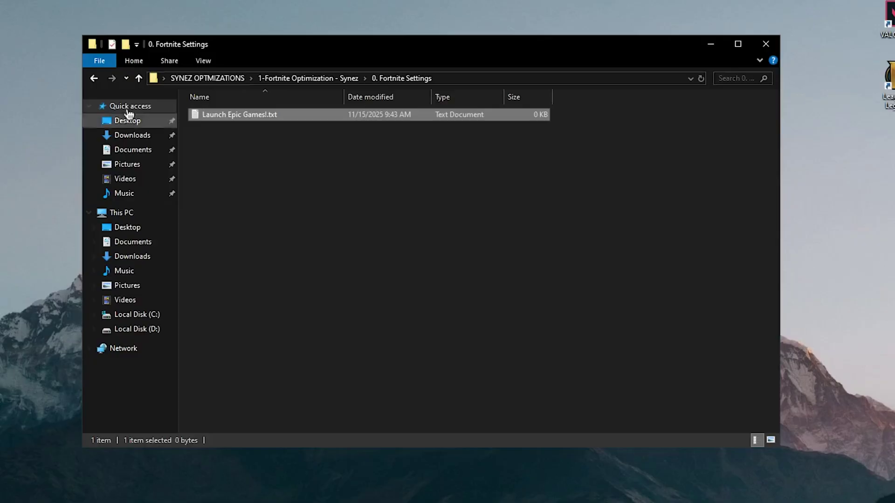
Look inside the 1. Power Plan folder, then move on to the 2. Visual Tweaks folder
left_click(94, 78)
double_click(242, 129)
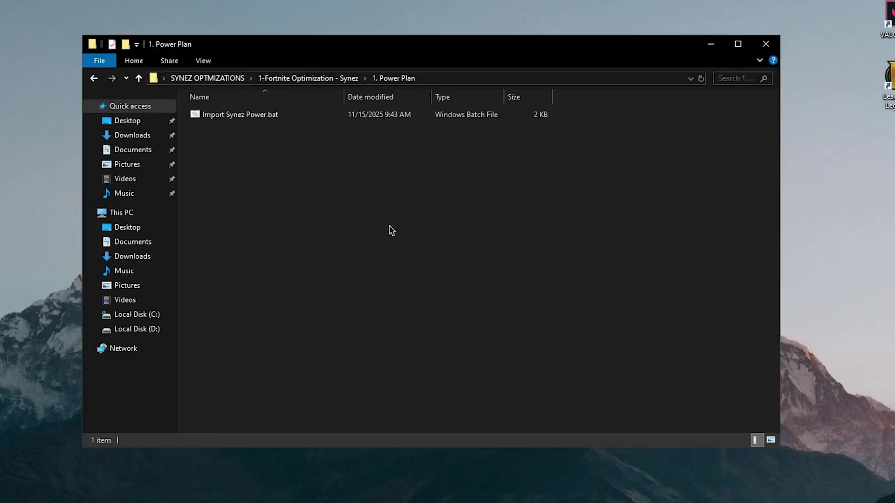
left_click(93, 79)
double_click(236, 144)
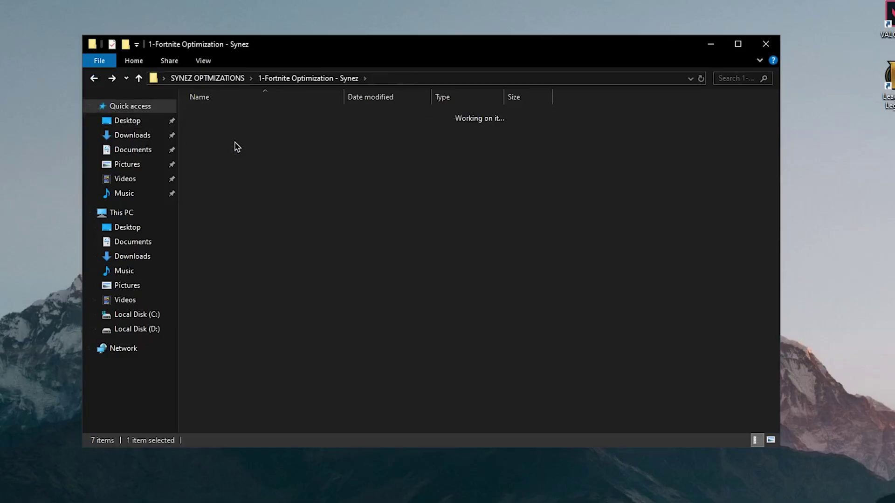
Run the Visual Performance Tweaks shortcut without future warnings and apply its custom visual effects
double_click(259, 120)
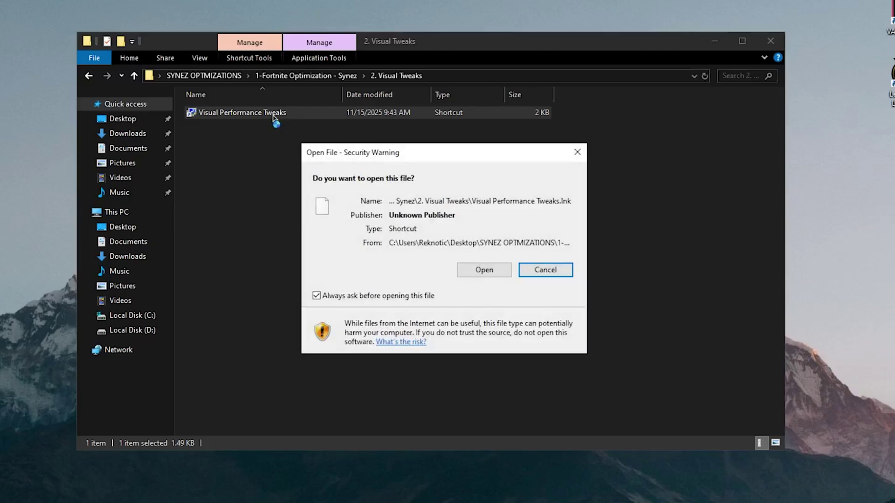
left_click(364, 300)
left_click(487, 270)
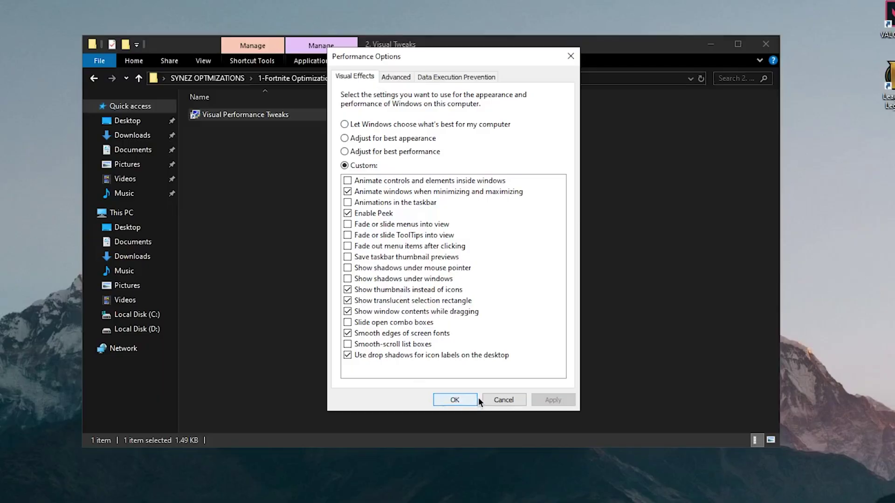
left_click(466, 399)
left_click(93, 78)
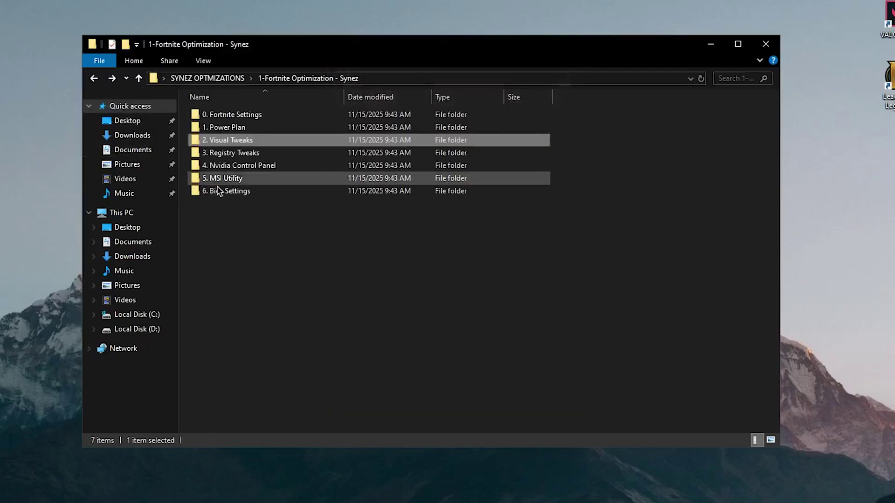
Read through Windows 11 Tweaks.reg from the 3. Registry Tweaks folder in Notepad
double_click(242, 154)
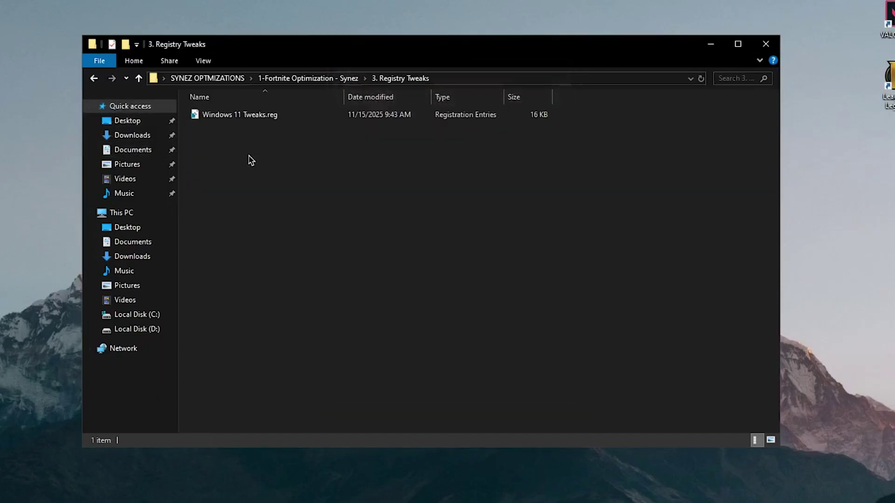
right_click(270, 116)
left_click(285, 136)
scroll(318, 172, "down", 20)
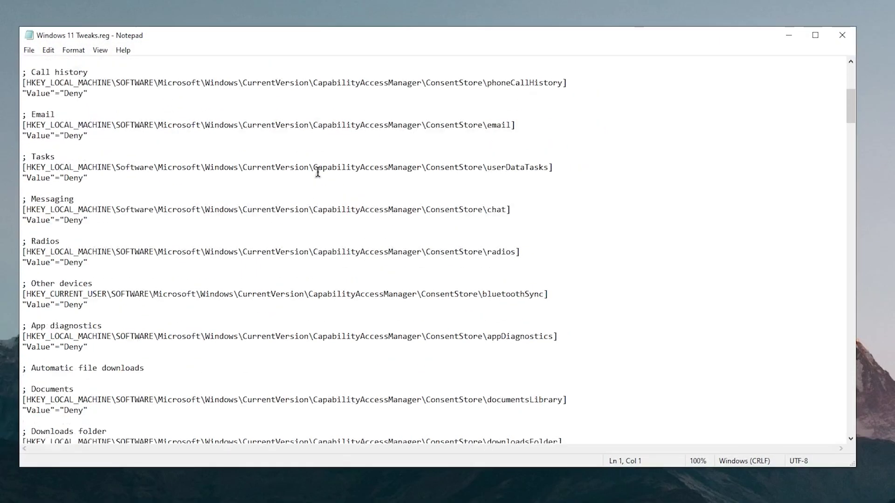
scroll(319, 172, "down", 20)
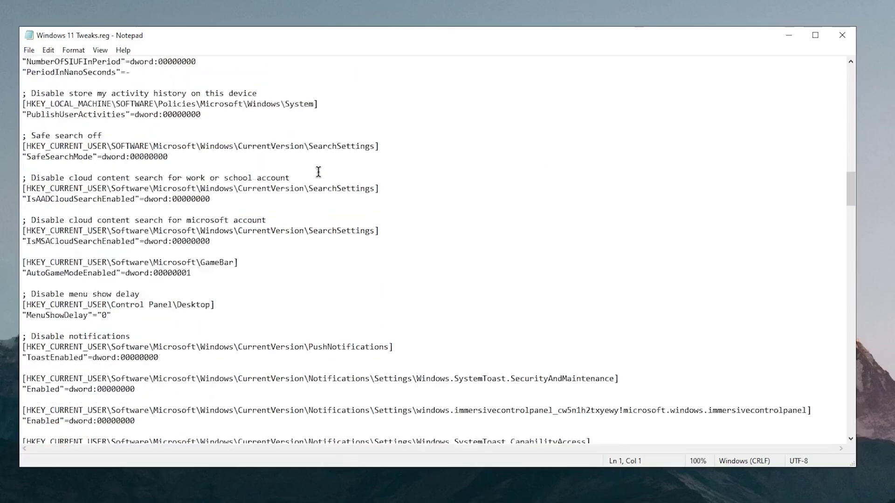
scroll(298, 224, "down", 20)
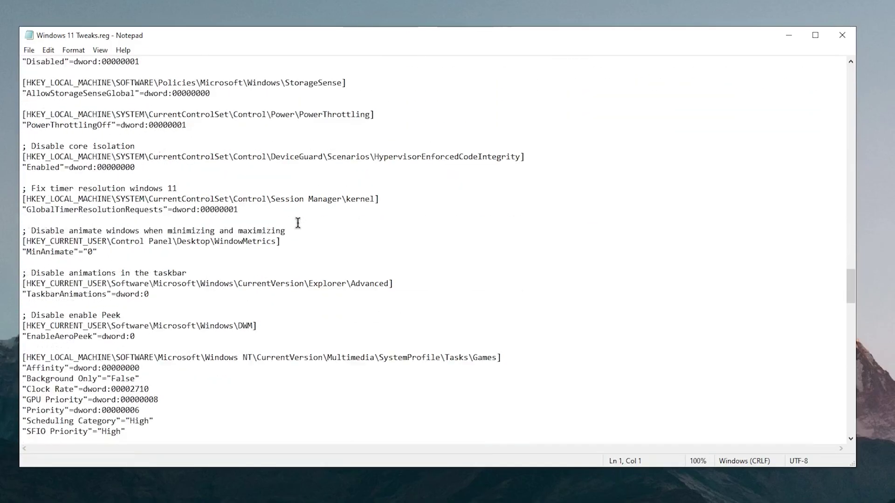
scroll(168, 226, "up", 6)
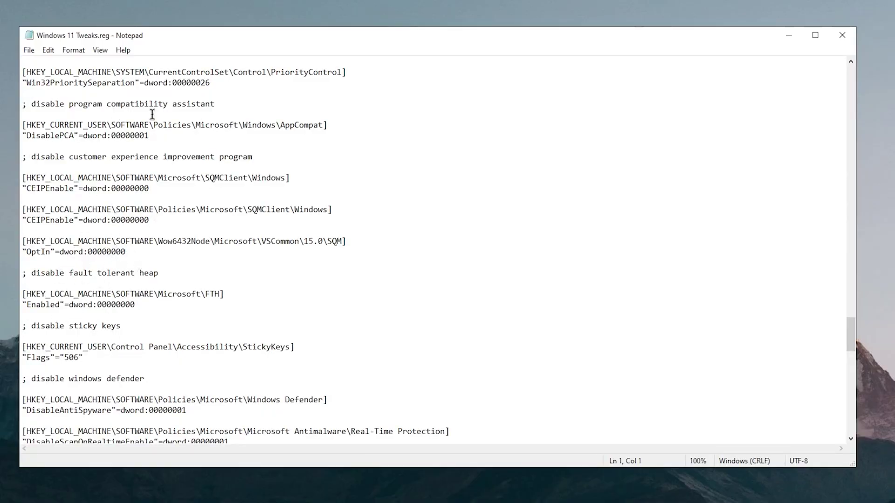
scroll(307, 256, "down", 15)
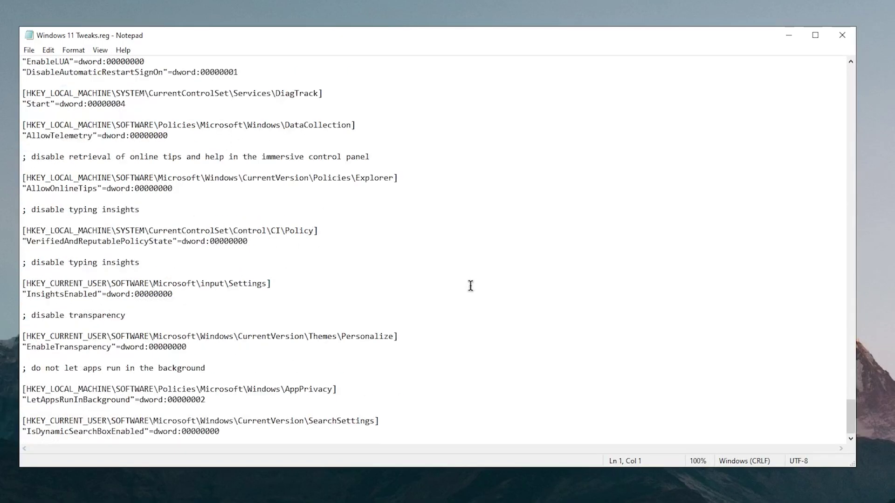
scroll(470, 286, "up", 18)
mouse_move(850, 410)
left_mouse_down()
mouse_move(861, 85)
mouse_move(860, 320)
mouse_move(886, 405)
mouse_move(852, 414)
mouse_move(869, 167)
mouse_move(851, 416)
left_mouse_up()
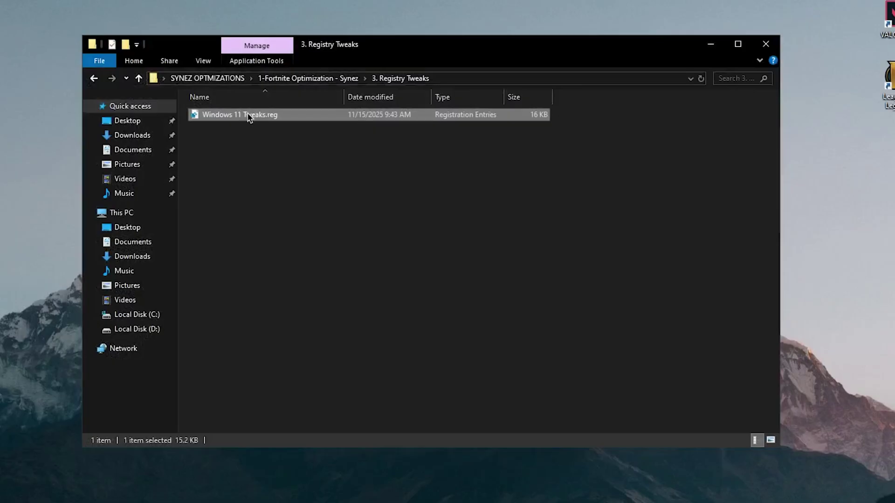
Merge Windows 11 Tweaks.reg into the registry and return to the Fortnite optimization folder
double_click(249, 116)
left_click(552, 274)
left_click(565, 262)
left_click(93, 78)
Check the 4. Nvidia Control Panel folder and the desktop graphics options, then return
double_click(269, 168)
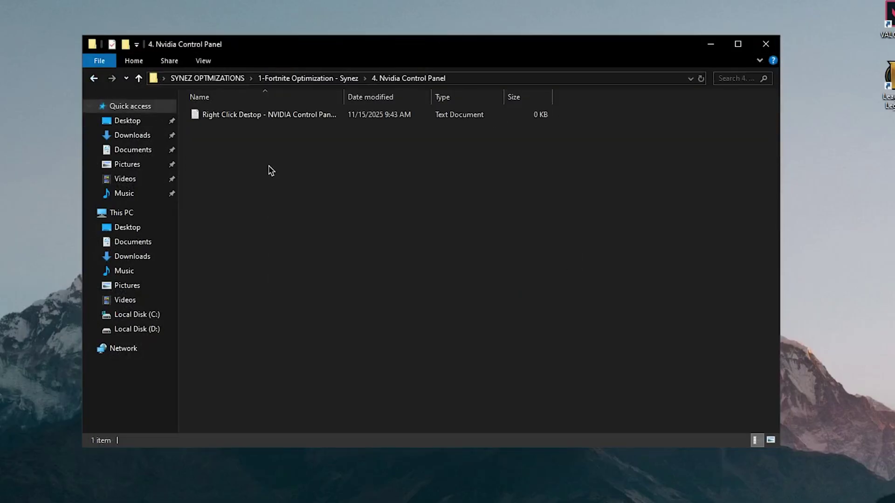
right_click(369, 20)
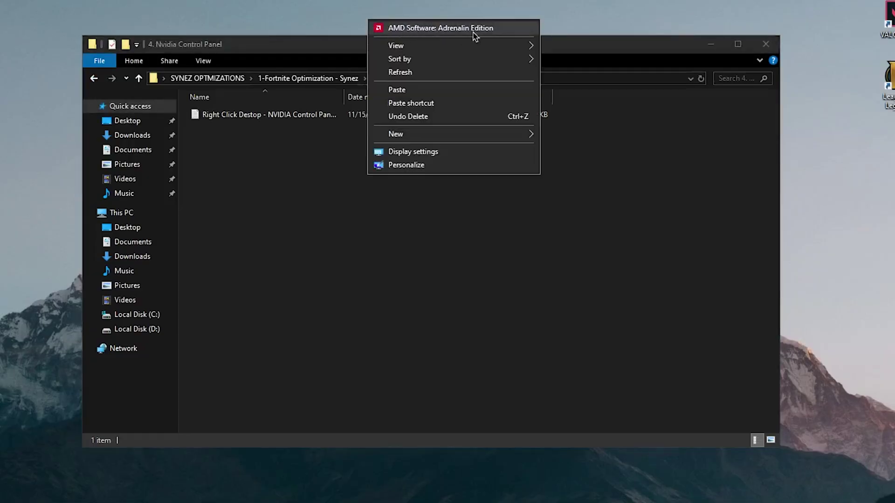
left_click(300, 168)
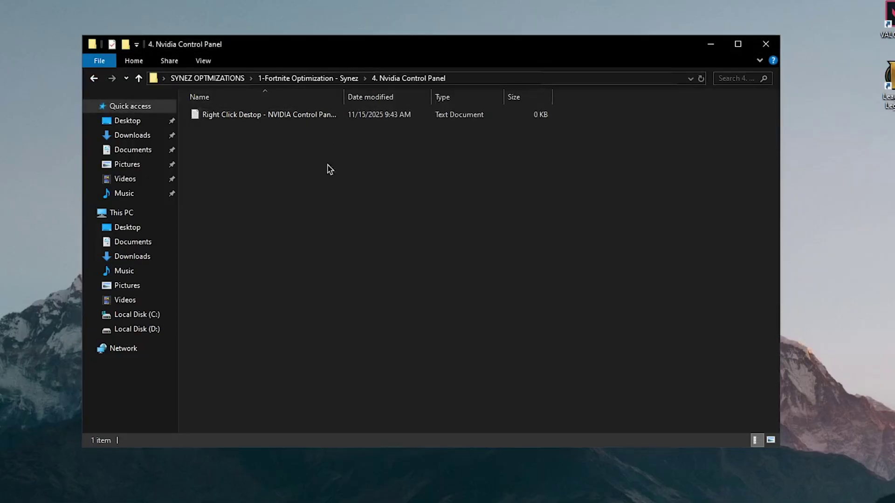
left_click(94, 78)
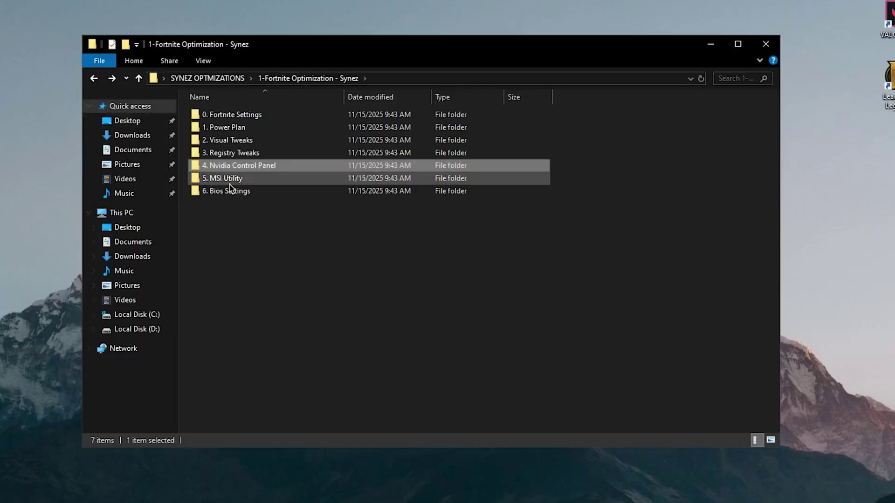
Run Msi Utility v3.exe as administrator, review the devices' MSI settings, and close it unchanged
double_click(232, 188)
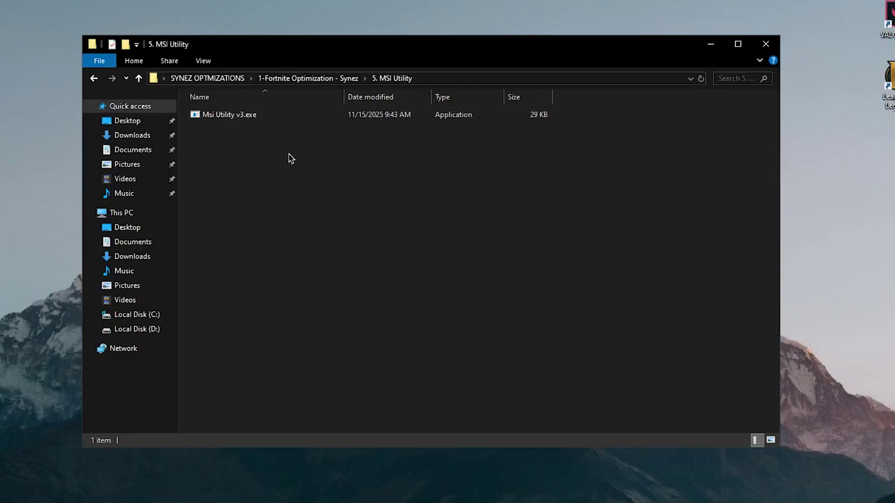
right_click(242, 117)
left_click(287, 140)
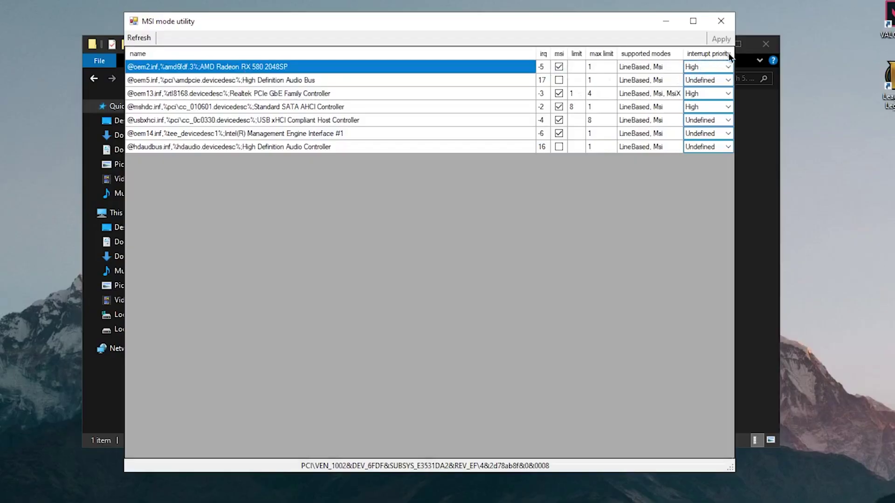
left_click(721, 22)
key("alt+Up")
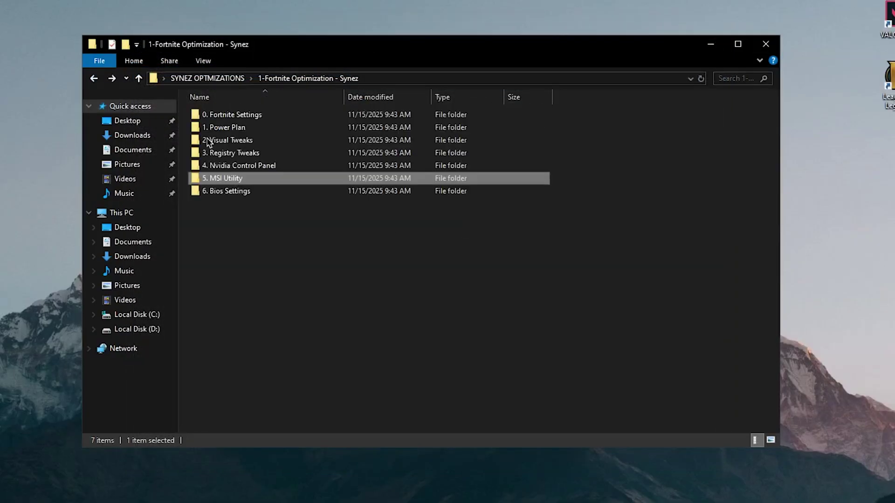
Open Basic Bios Settings.txt from 6. Bios Settings and highlight the Intel BIOS settings
double_click(259, 196)
double_click(225, 116)
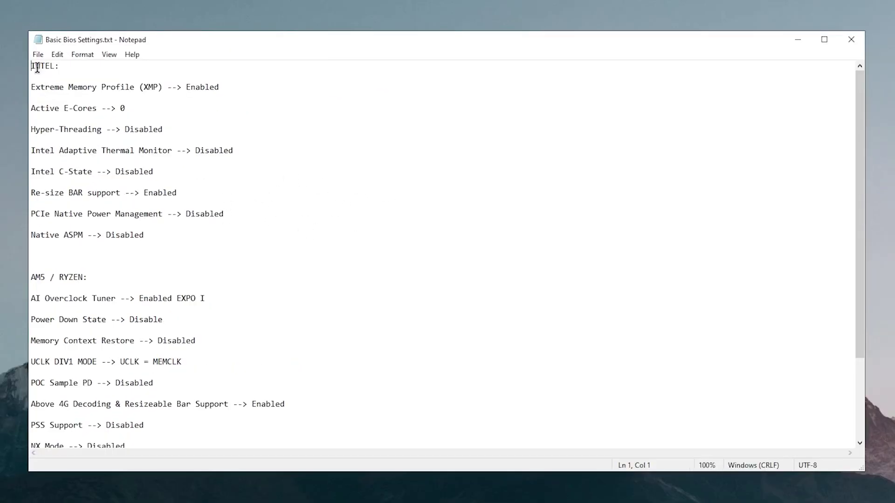
left_click_drag(162, 239, 35, 89)
left_click(375, 229)
Highlight the AM5 / Ryzen BIOS settings and scroll through the rest of the file
scroll(266, 293, "down", 4)
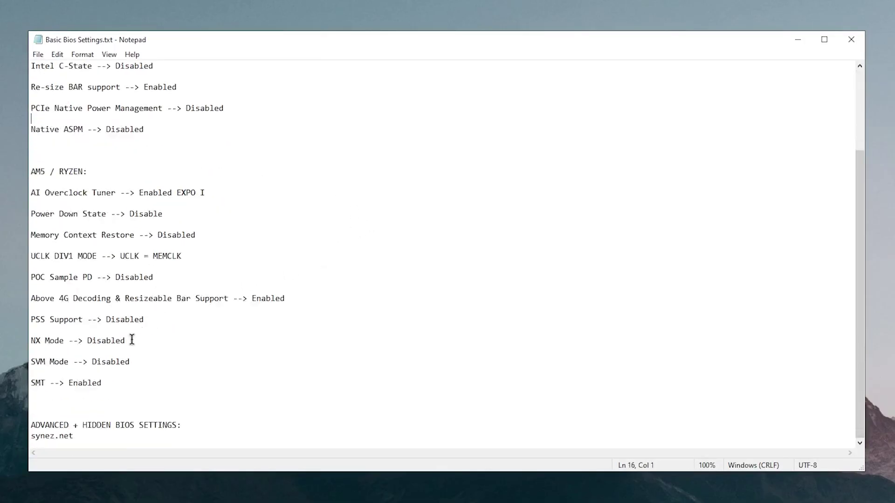
left_click_drag(118, 385, 38, 192)
left_click(358, 250)
scroll(325, 225, "up", 2)
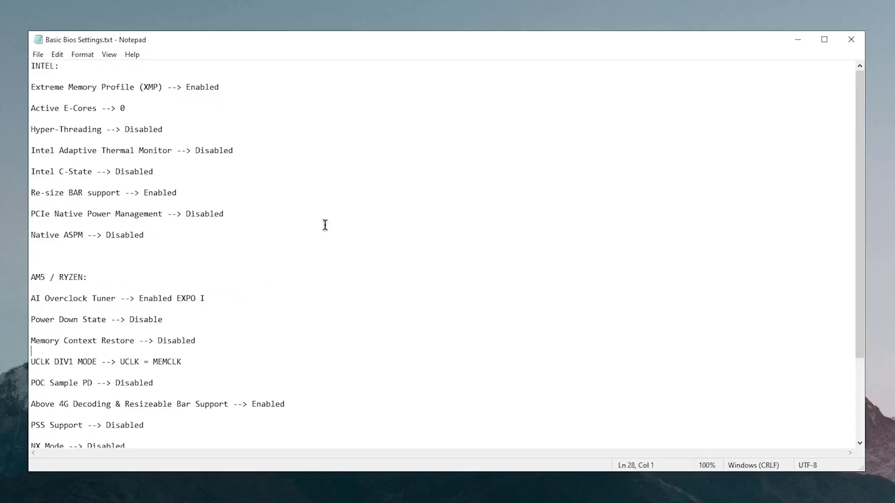
scroll(321, 275, "down", 3)
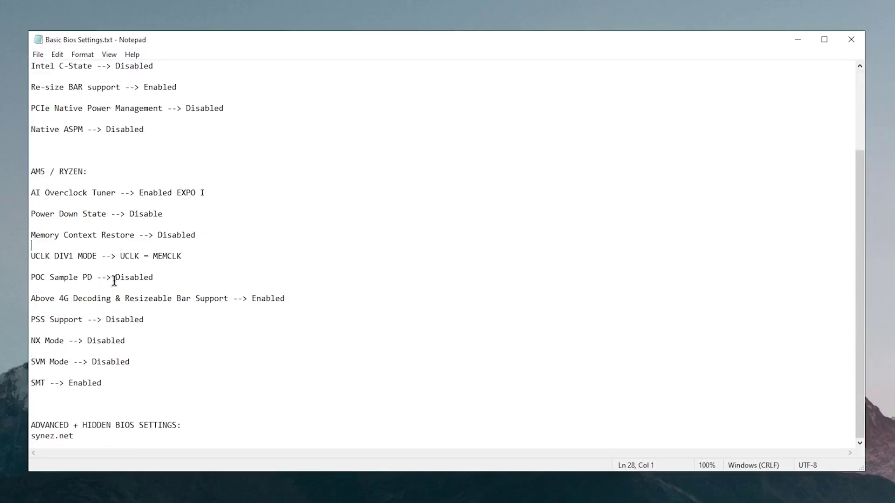
scroll(119, 282, "up", 3)
scroll(342, 209, "down", 3)
scroll(274, 242, "up", 3)
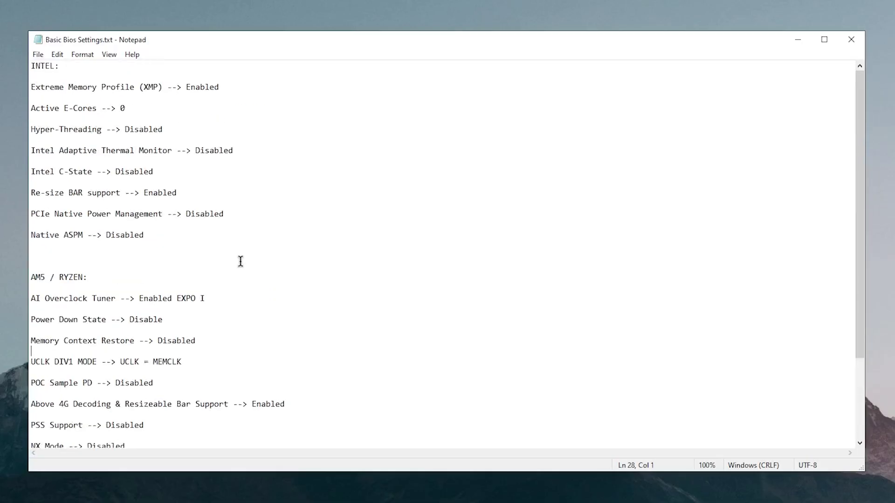
scroll(239, 264, "down", 3)
scroll(362, 264, "up", 3)
scroll(226, 200, "down", 3)
Enter 2-Valorant Optimization - Synez, glance at 0. Valorant Optimized Settings, then open 1. Custom Power Plan
scroll(109, 248, "up", 3)
scroll(325, 266, "down", 3)
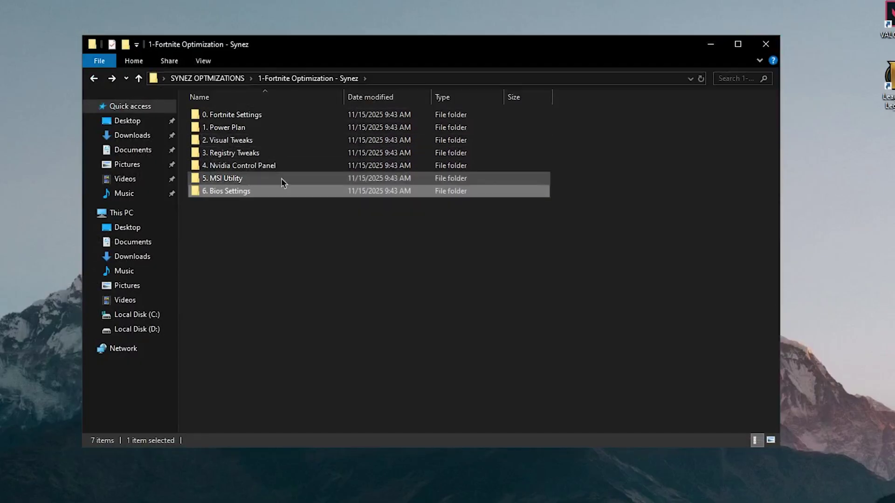
left_click(95, 78)
double_click(274, 141)
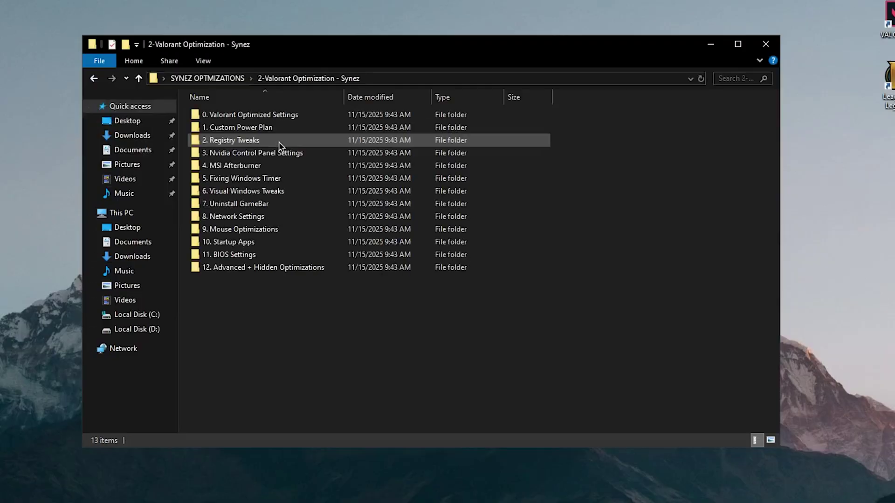
double_click(261, 116)
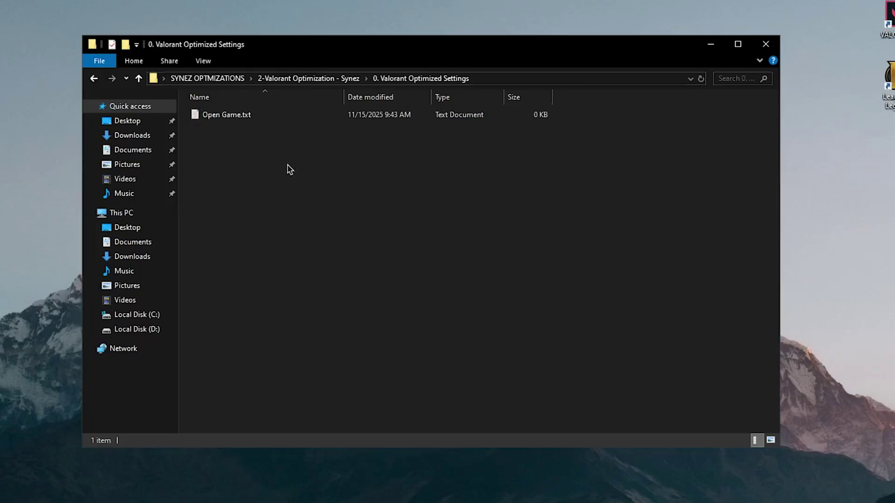
left_click(95, 79)
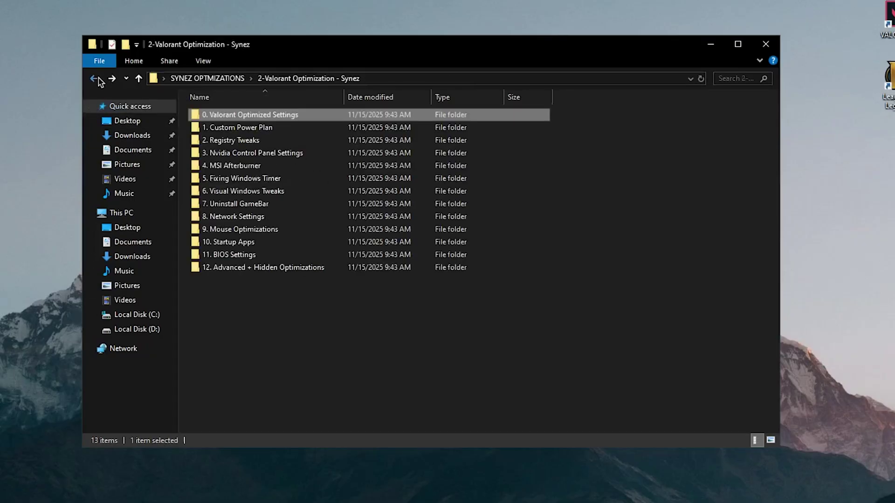
left_click(273, 132)
double_click(273, 132)
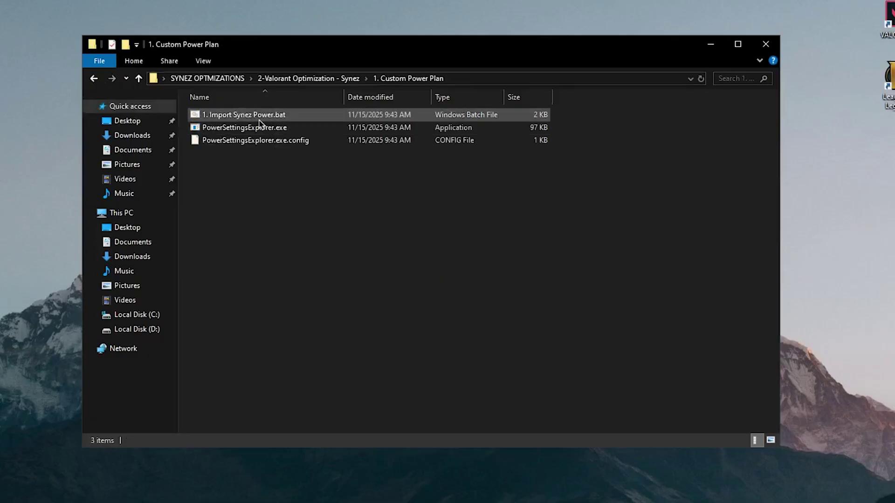
Open Windows Tweaks.reg from 2. Registry Tweaks in Notepad, look it over, and return
left_click(94, 78)
double_click(263, 145)
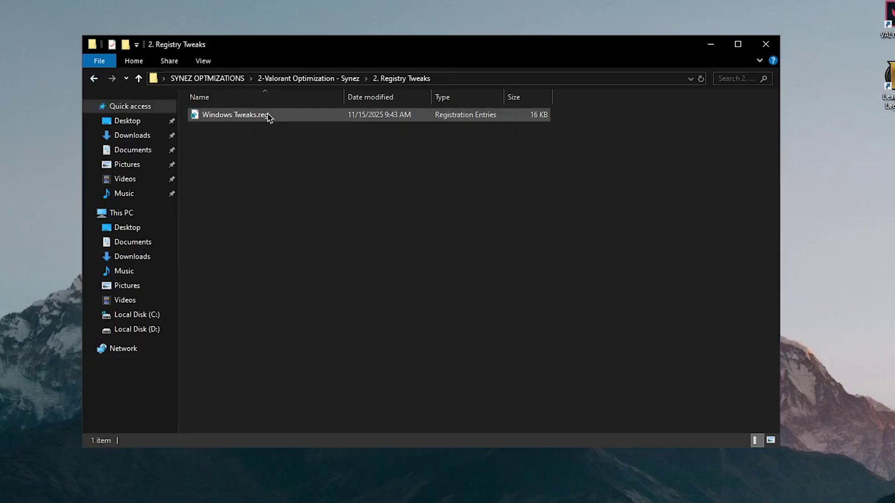
right_click(265, 122)
right_click(245, 117)
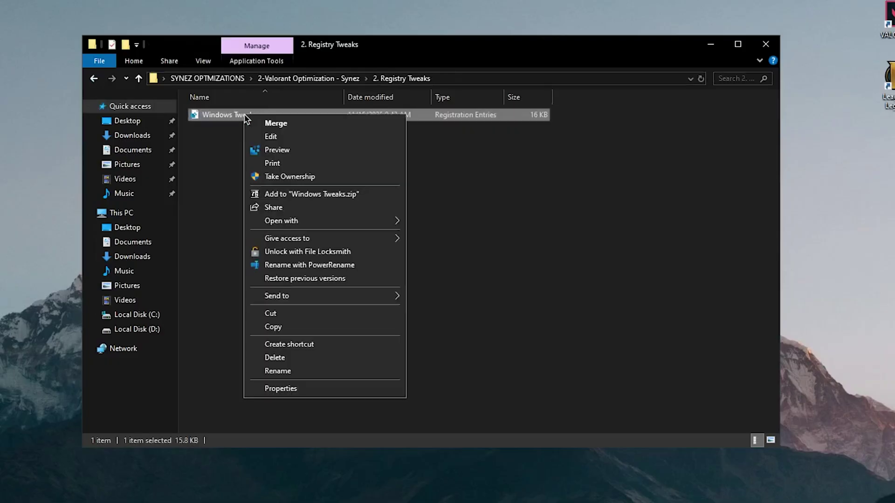
left_click(271, 136)
mouse_move(863, 85)
left_mouse_down()
mouse_move(892, 436)
mouse_move(870, 200)
mouse_move(868, 68)
mouse_move(868, 366)
mouse_move(861, 84)
mouse_move(876, 420)
mouse_move(880, 84)
left_mouse_up()
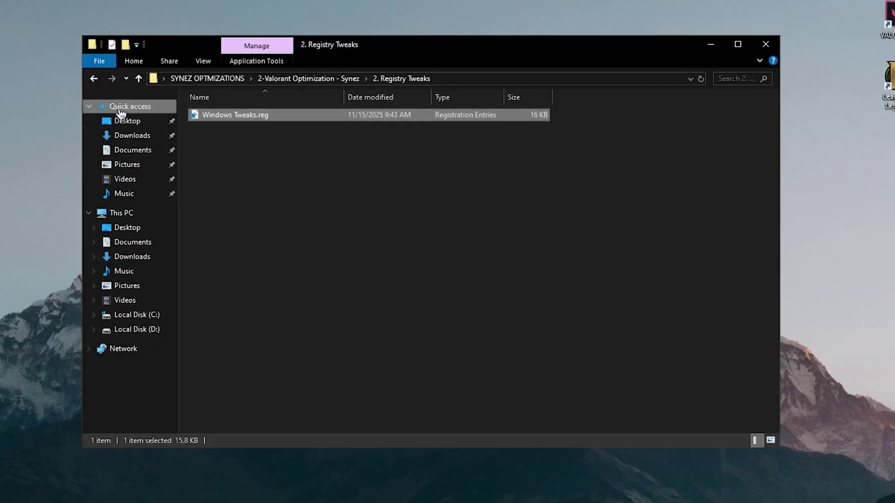
left_click(94, 78)
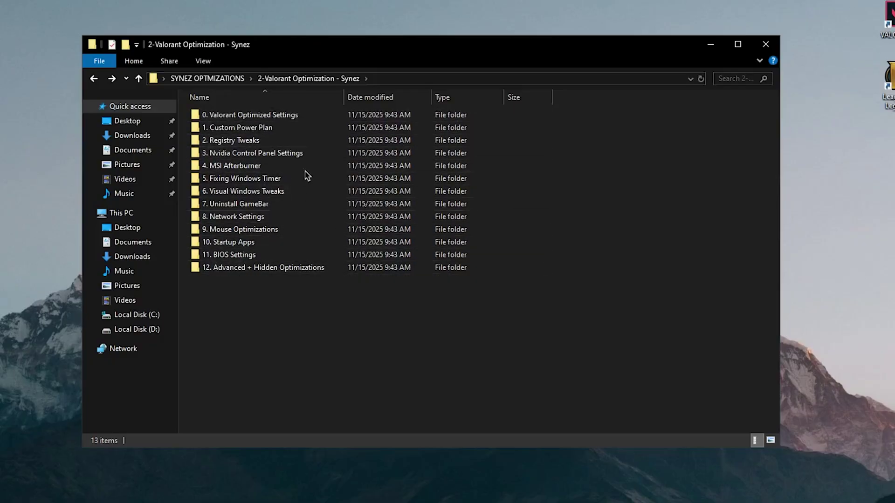
Review the Remove-AppxPackage Xbox commands in Uninstall Xbox Gamebar.bat from 7. Uninstall GameBar
double_click(260, 204)
right_click(260, 120)
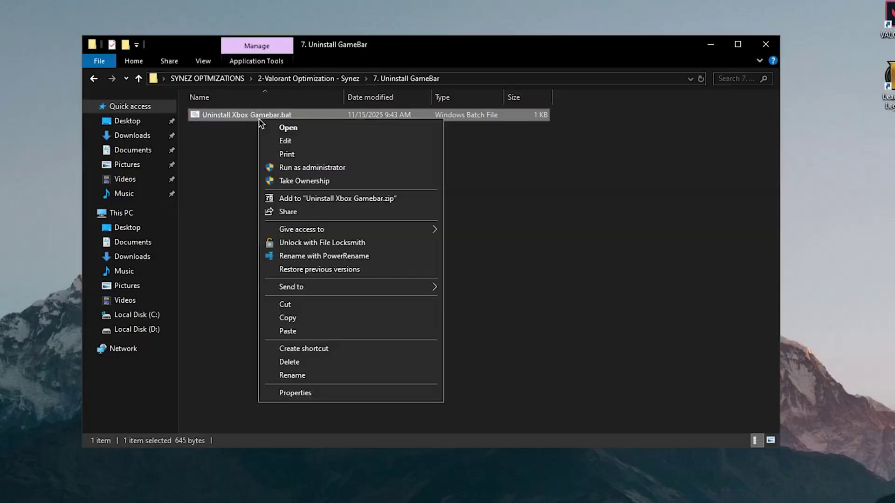
left_click(276, 137)
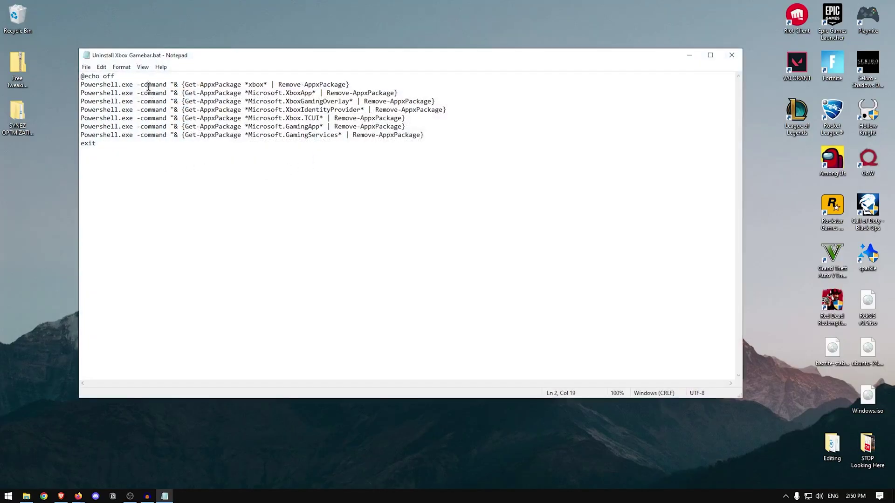
left_click_drag(148, 86, 466, 134)
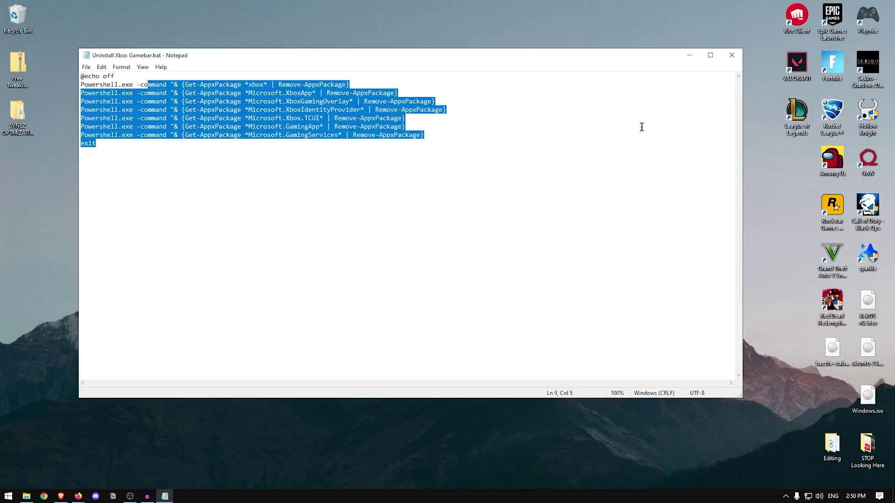
left_click(732, 55)
Run Uninstall Xbox Gamebar.bat as administrator and go back up to the Valorant folder
right_click(247, 116)
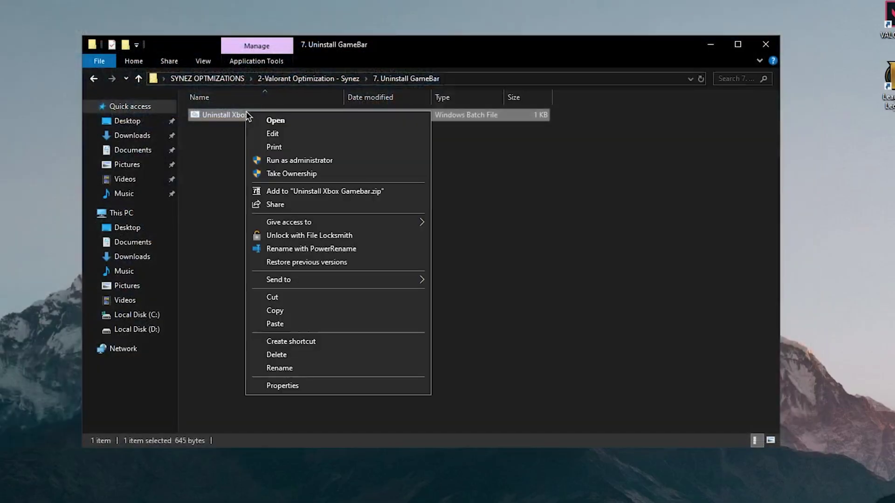
left_click(360, 164)
key("alt+Up")
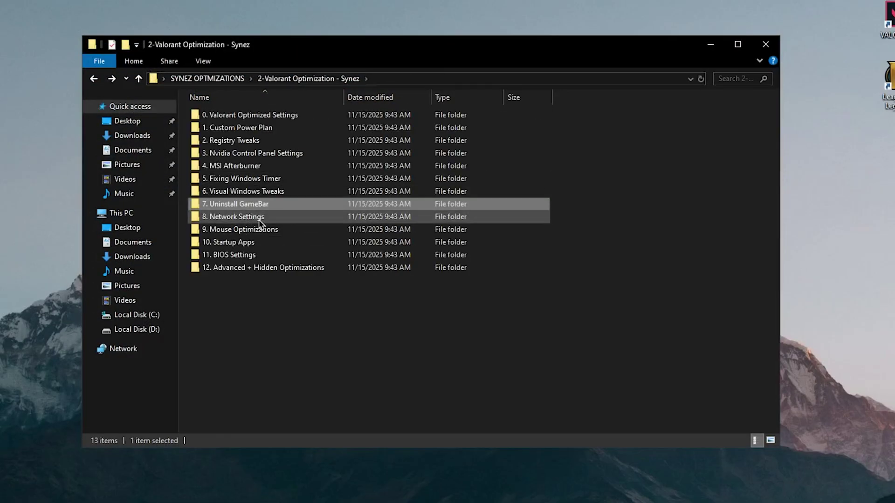
Stop Windows turning off the Realtek PCIe GbE adapter to save power, via Device Manager
double_click(260, 220)
double_click(239, 119)
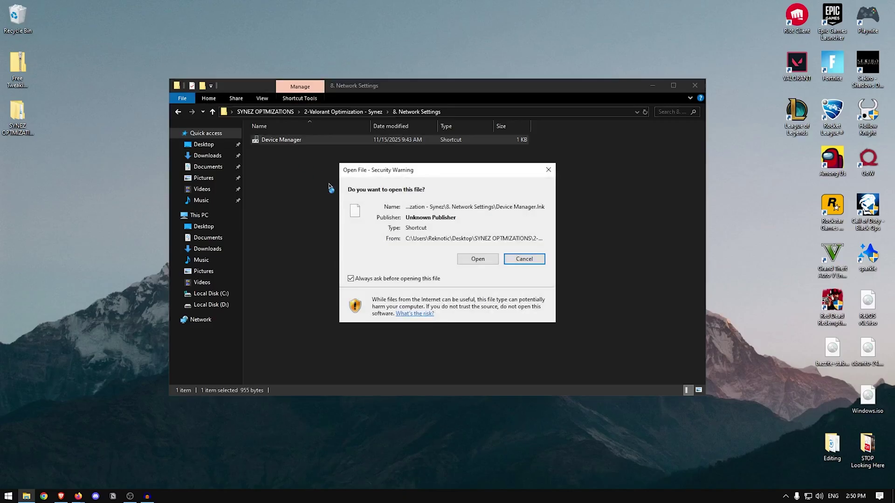
left_click(477, 259)
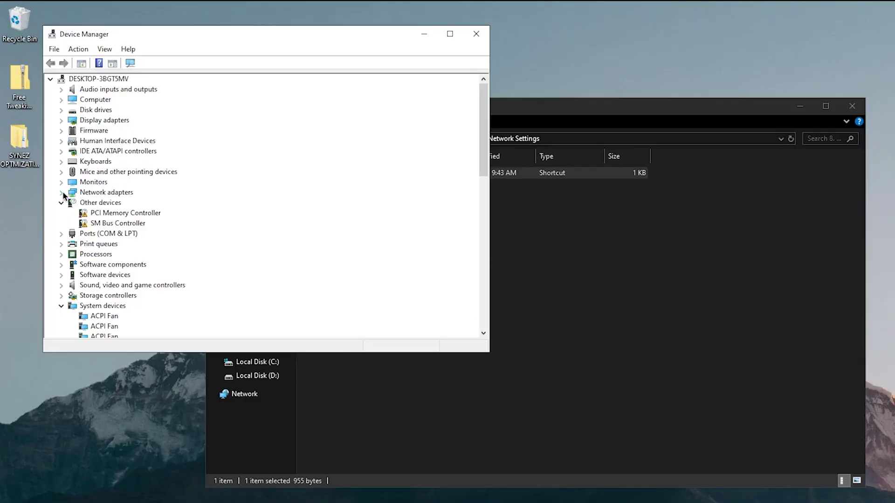
left_click(61, 191)
right_click(169, 204)
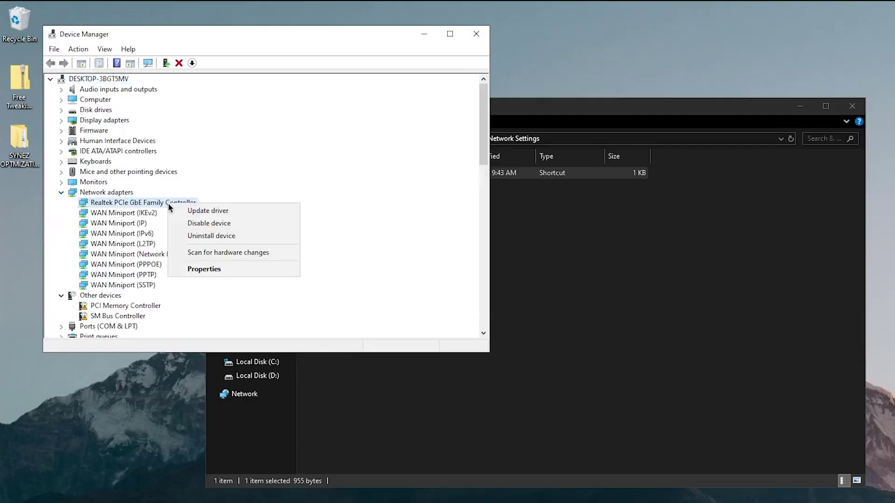
left_click(217, 266)
left_click(336, 84)
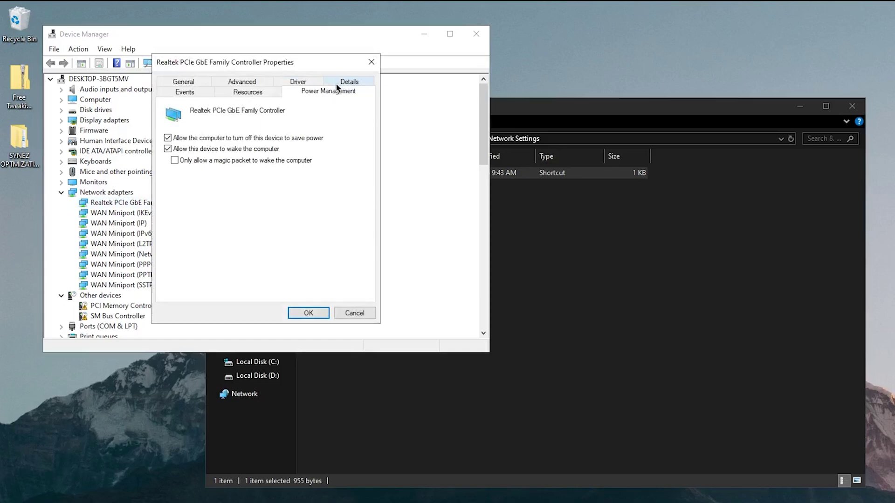
left_click(168, 149)
left_click(168, 138)
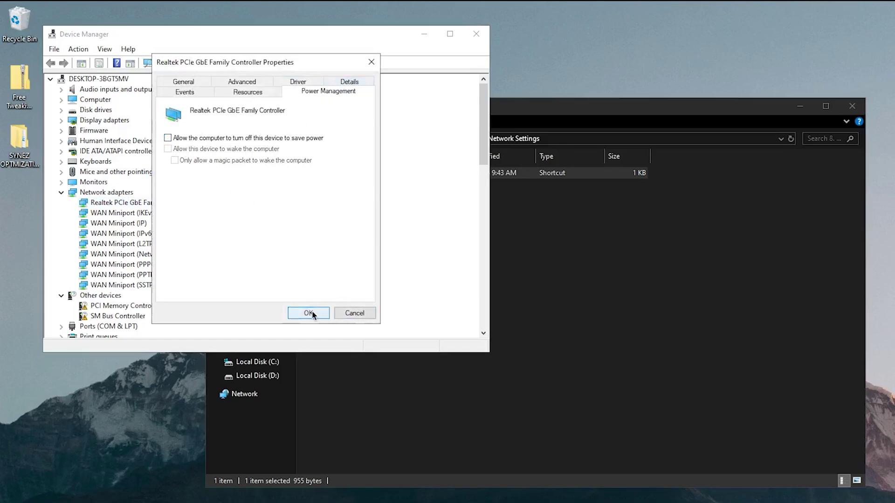
Review the adapter's advanced settings (Advanced EEE, ARP Offload, Large Send Offload, Receive Buffers) and confirm
left_click(243, 82)
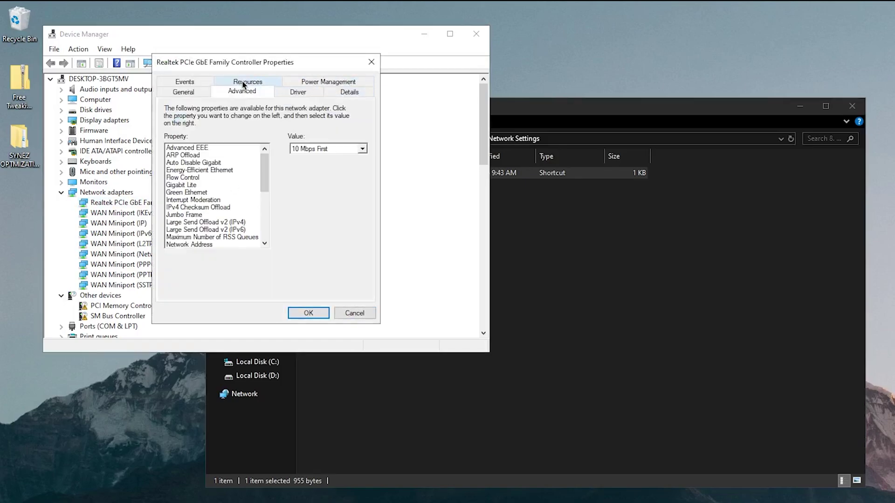
left_click(197, 148)
left_click(190, 156)
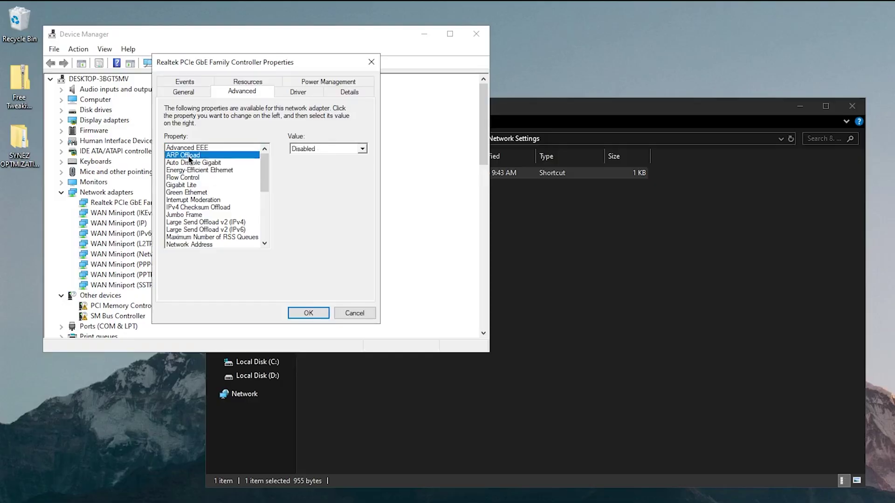
left_click(198, 163)
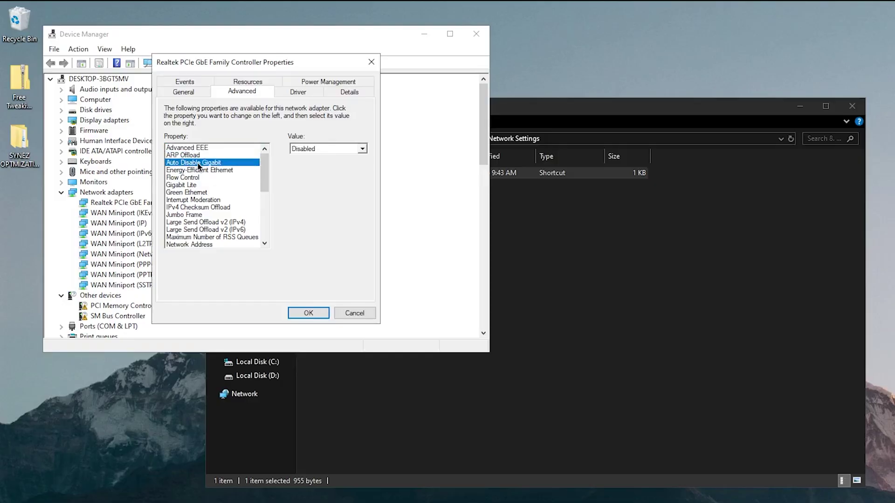
left_click(223, 222)
left_click(226, 230)
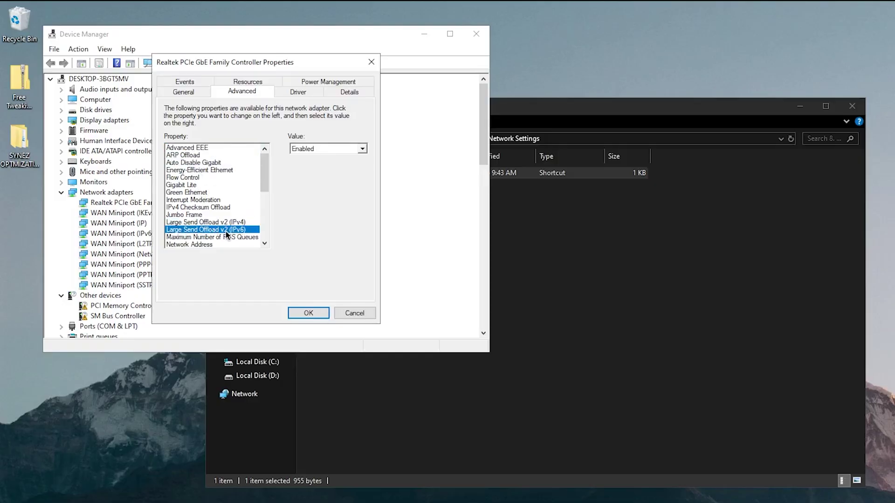
scroll(211, 226, "down", 2)
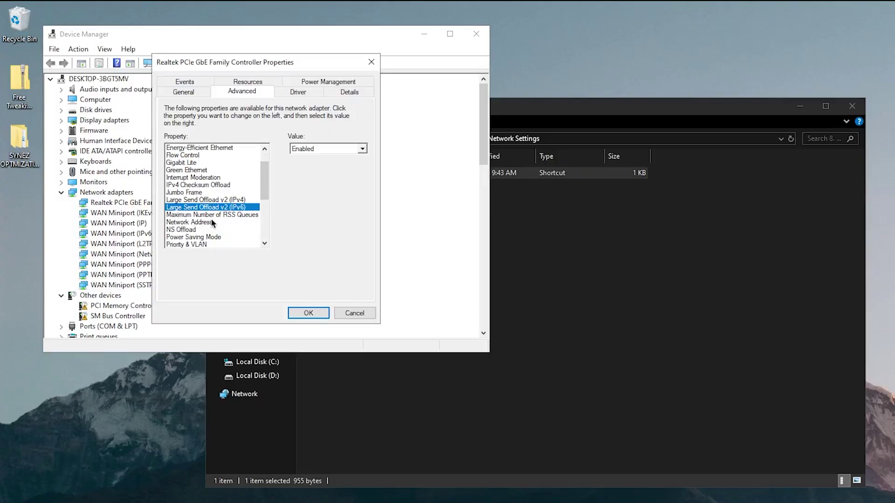
left_click(185, 222)
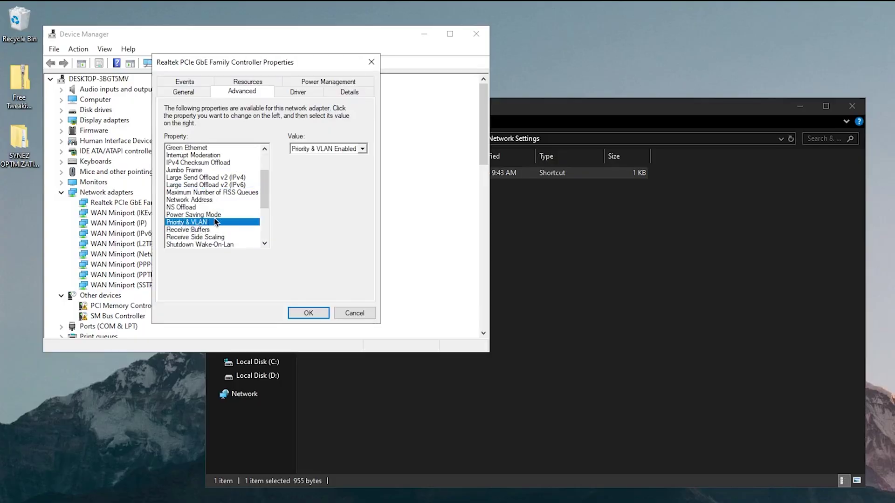
scroll(215, 221, "down", 1)
left_click(192, 207)
scroll(208, 217, "down", 3)
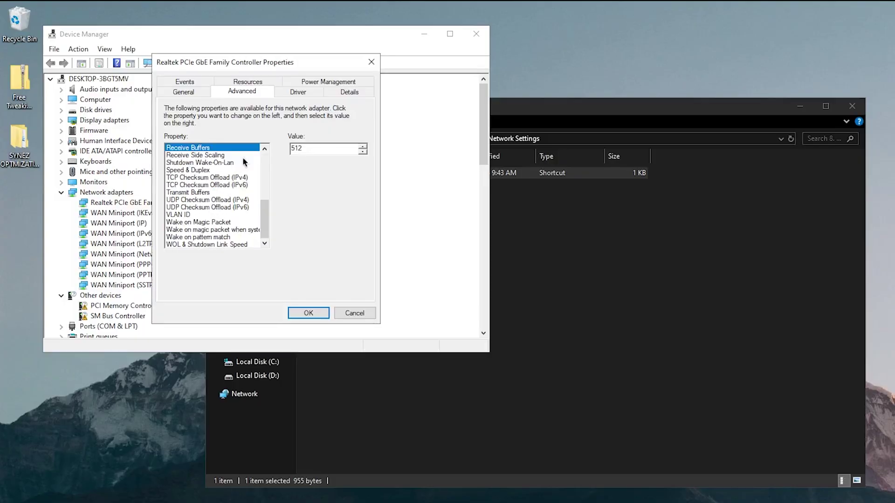
left_click(311, 314)
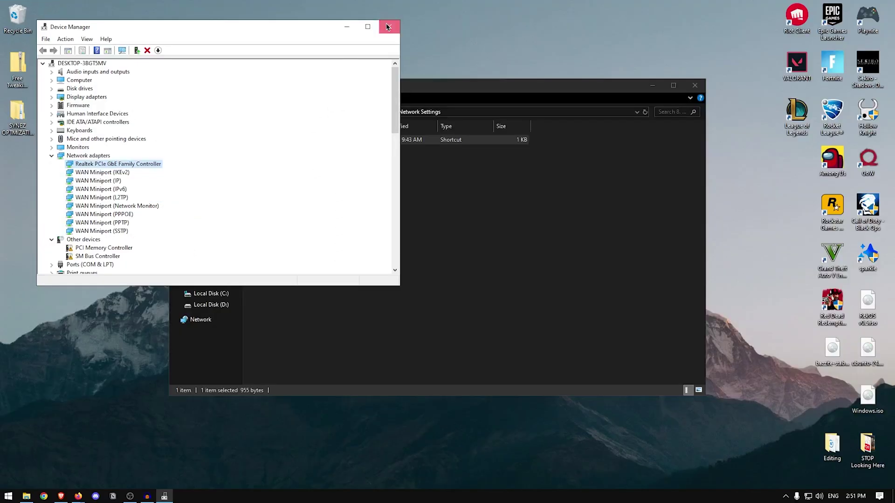
Close Device Manager and run Mouse Tweaks.bat from 9. Mouse Optimizations as administrator
left_click(476, 34)
key("alt+Up")
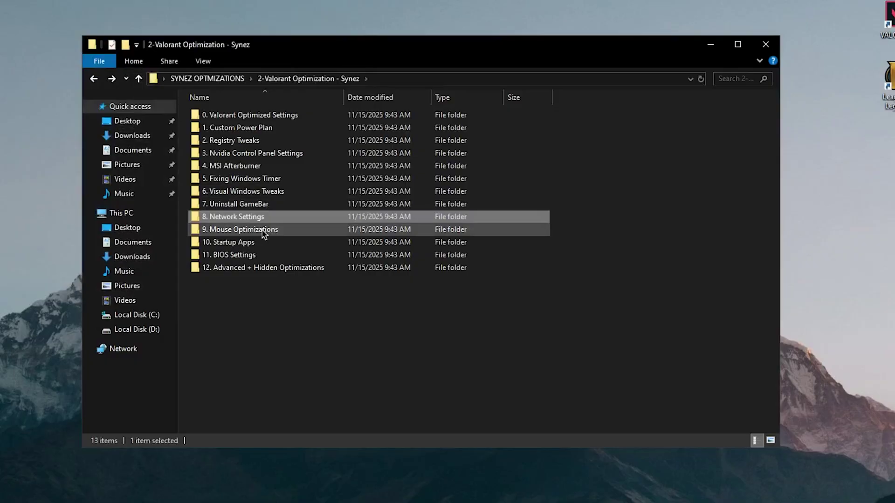
double_click(261, 230)
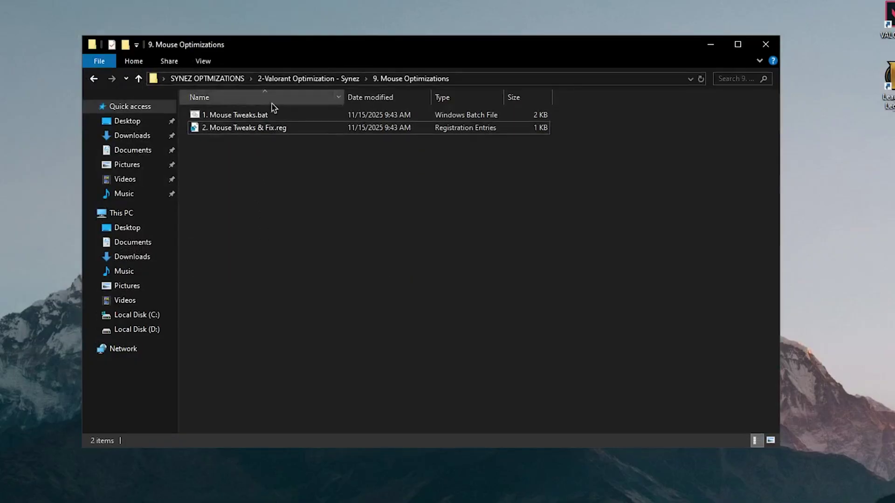
left_click(326, 129)
left_click(366, 139)
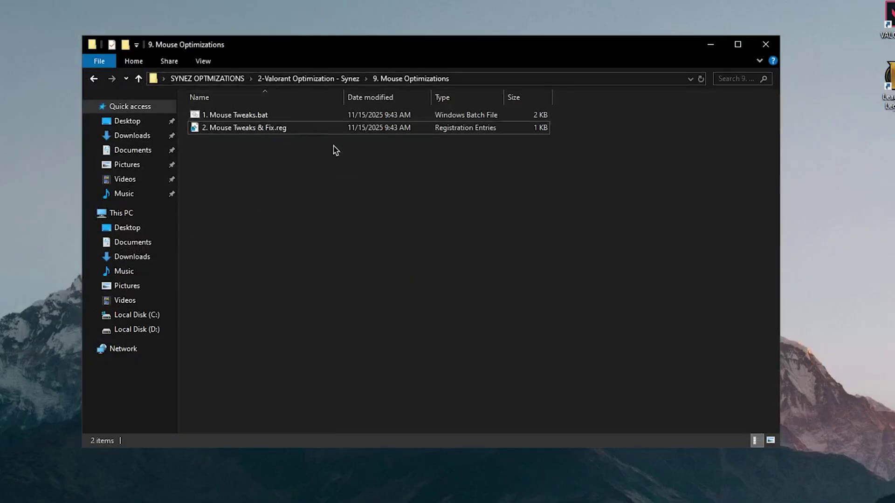
right_click(240, 119)
left_click(303, 168)
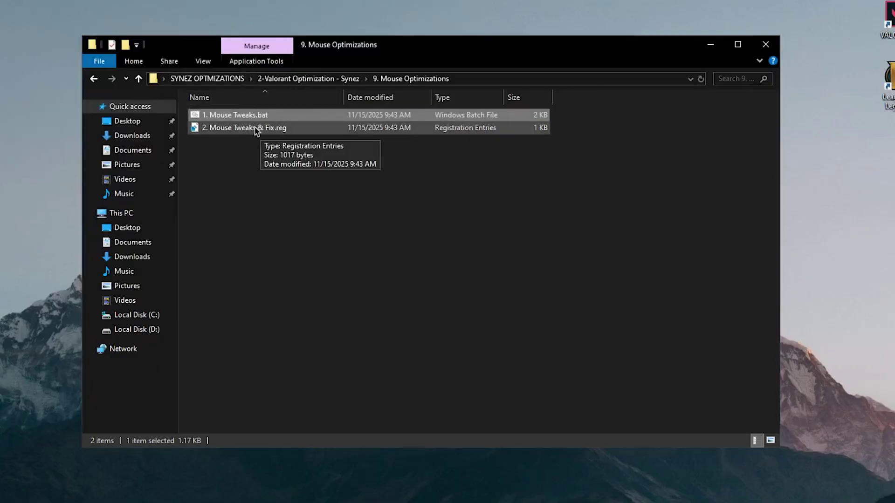
Merge Mouse Tweaks & Fix.reg into the registry, then go to the 10. Startup Apps folder
double_click(248, 130)
left_click(530, 273)
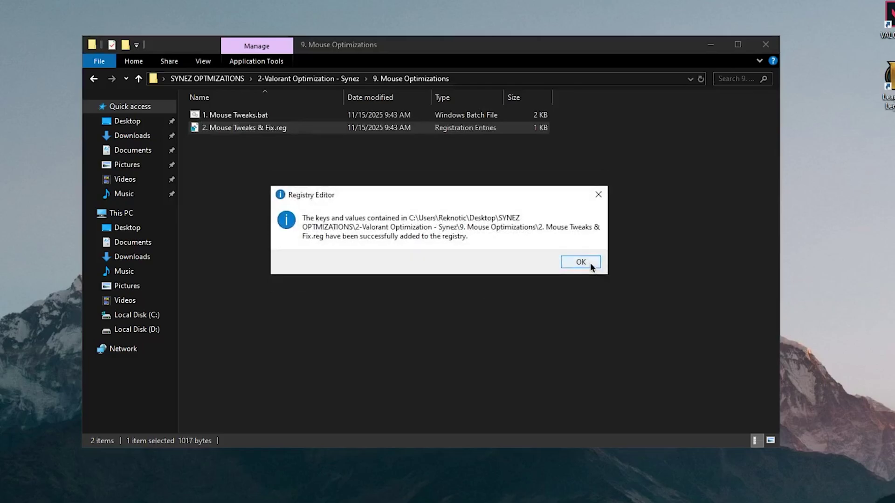
left_click(589, 263)
left_click(94, 78)
double_click(252, 242)
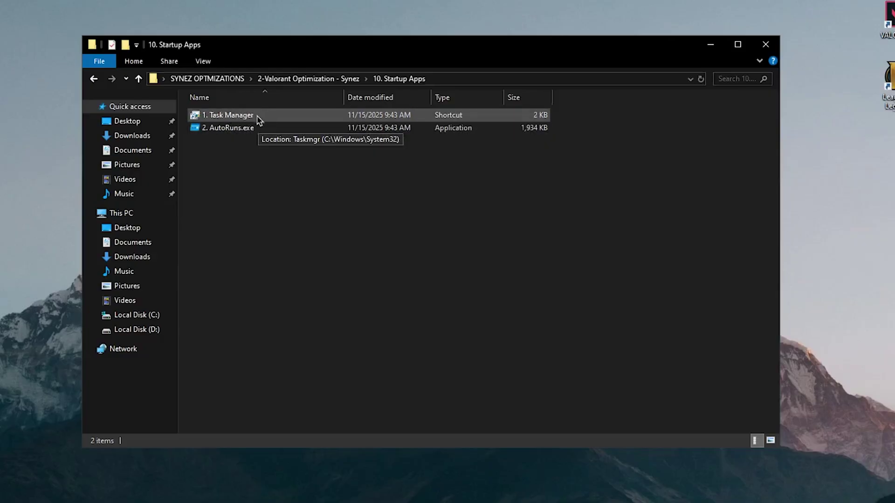
right_click(233, 130)
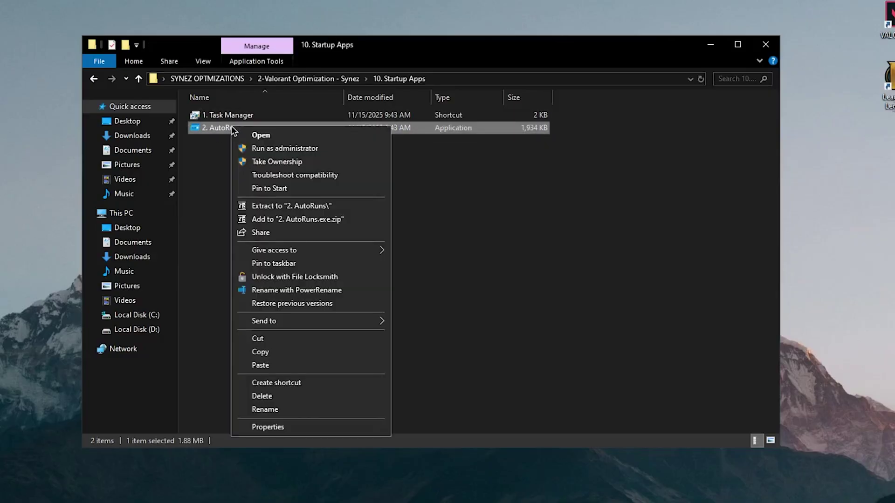
left_click(298, 149)
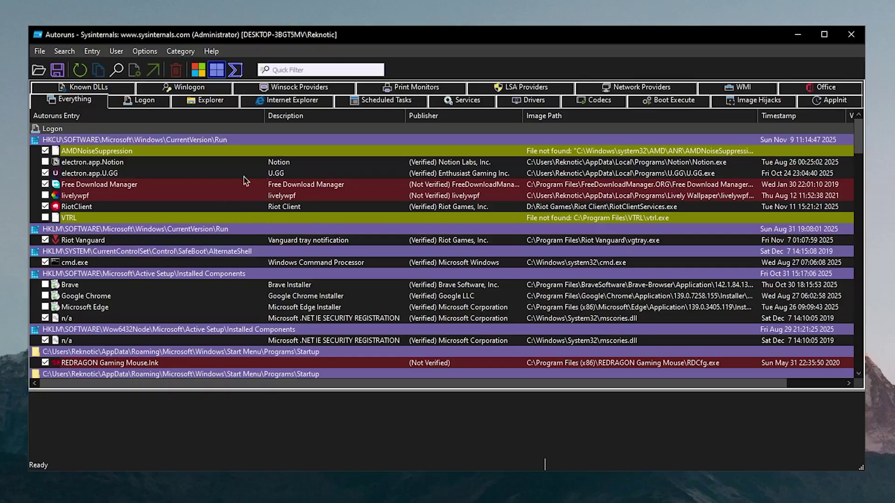
left_click(147, 105)
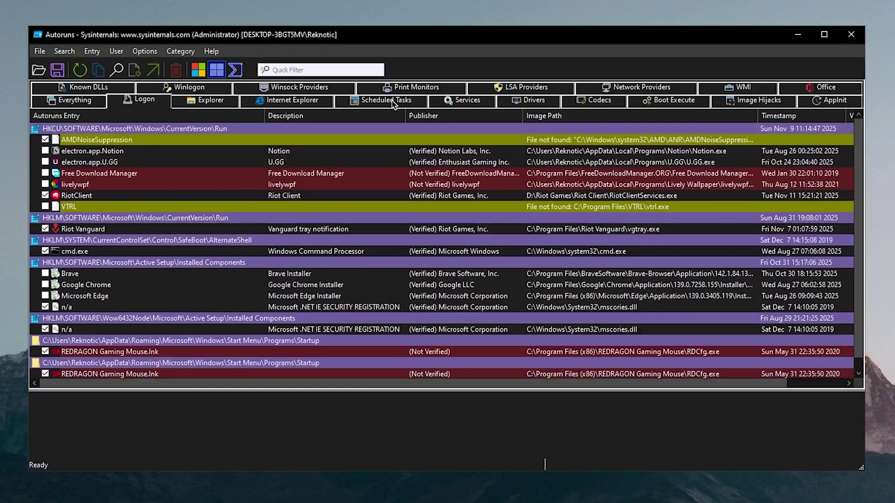
left_click(394, 101)
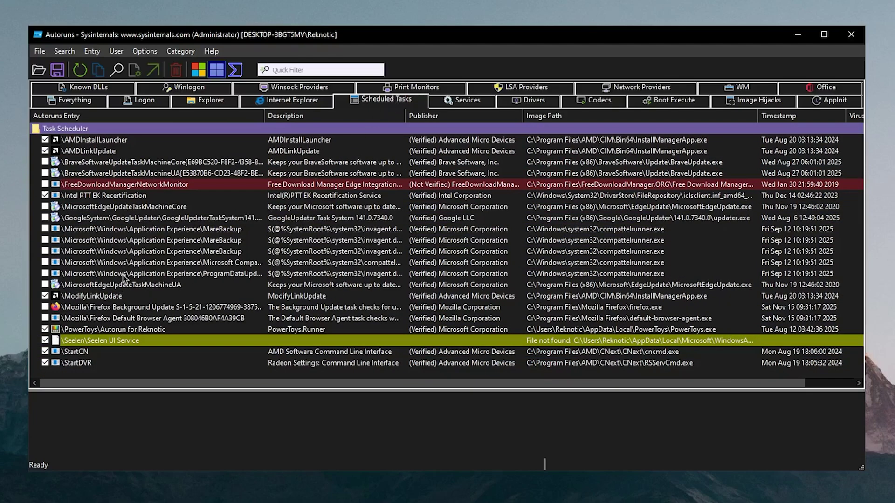
left_click(460, 103)
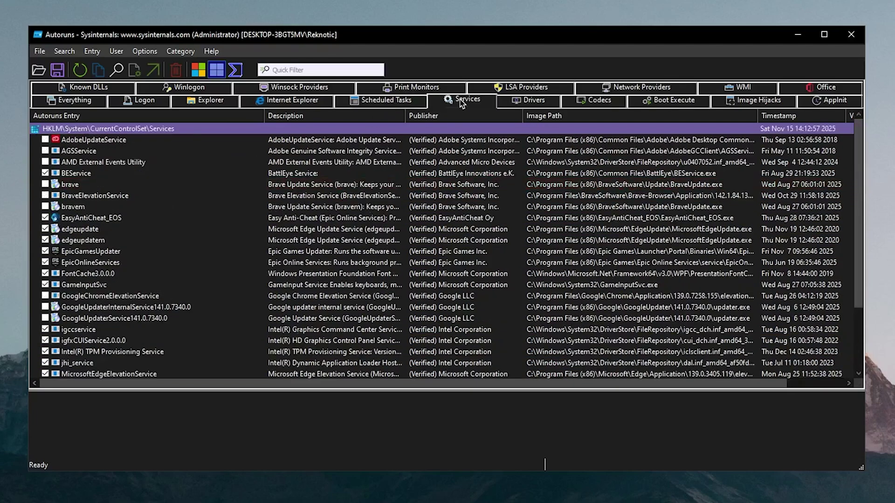
scroll(191, 273, "down", 2)
scroll(190, 272, "up", 2)
scroll(180, 228, "down", 3)
scroll(180, 227, "up", 3)
left_click(851, 34)
Read Basic Bios Settings.txt in 11. BIOS Settings, then open 12. Advanced + Hidden Optimizations
left_click(94, 79)
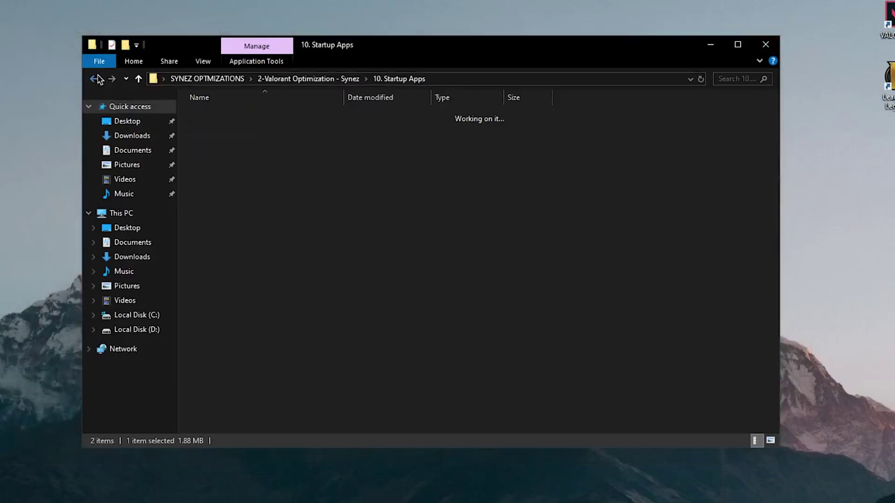
double_click(273, 256)
double_click(242, 115)
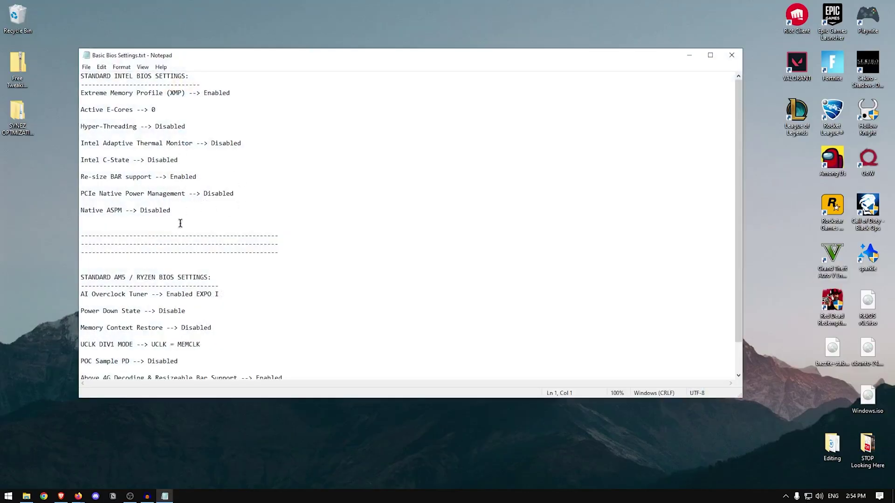
scroll(281, 238, "down", 2)
scroll(281, 238, "up", 2)
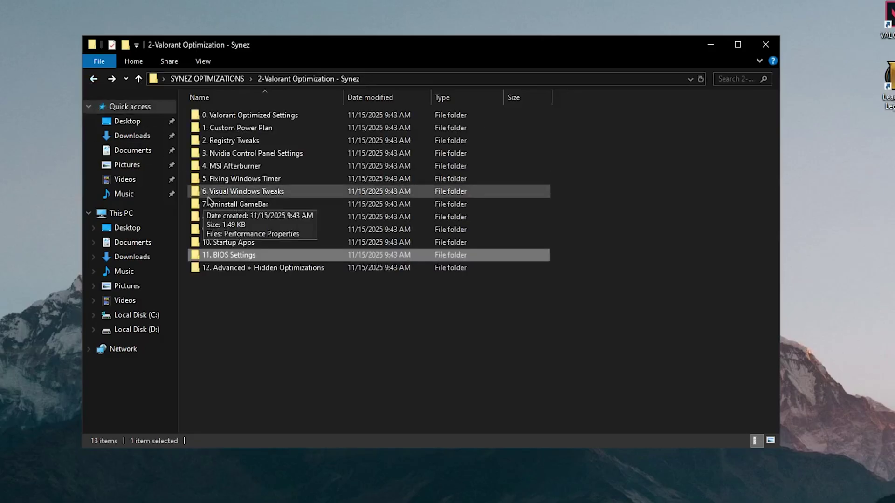
double_click(248, 271)
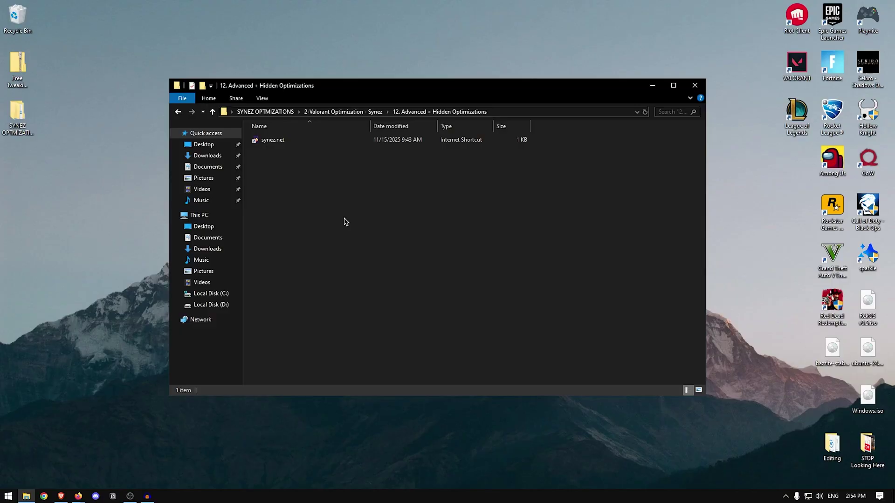
Close the 12. Advanced + Hidden Optimizations Explorer window
left_click(695, 85)
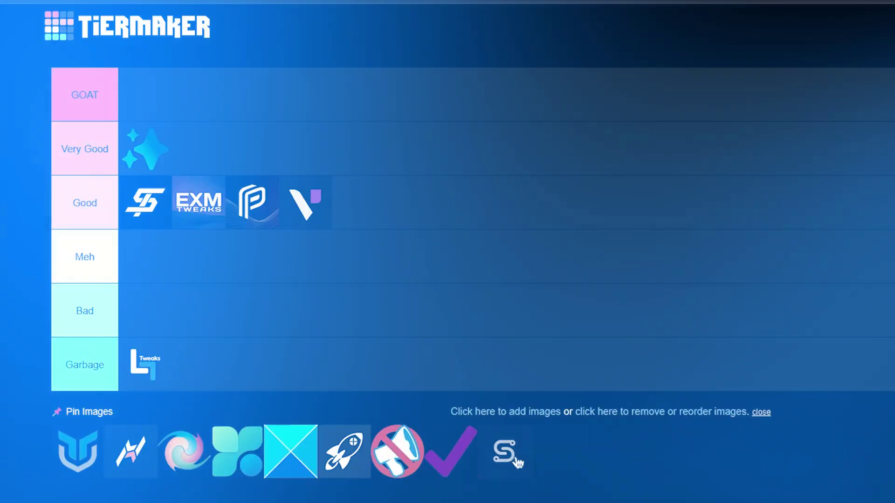
Place the Synez S logo in the Good tier beside the purple V logo
left_click_drag(508, 452, 406, 238)
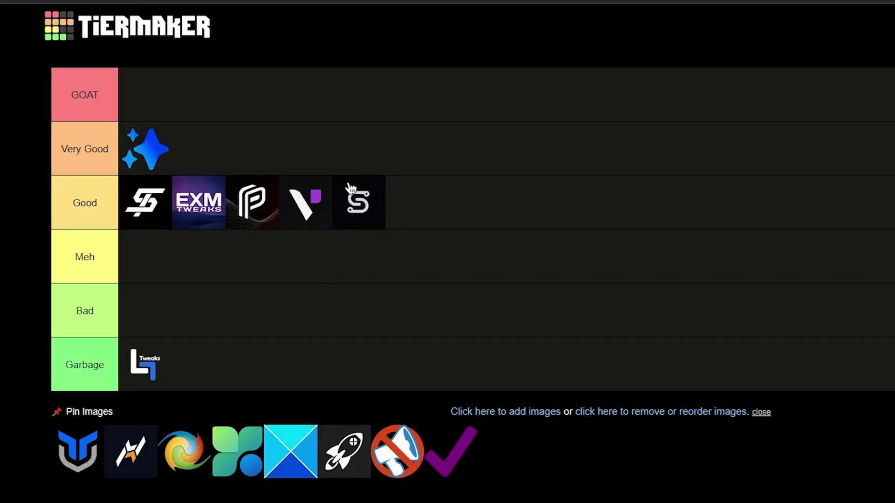
left_click_drag(362, 203, 393, 210)
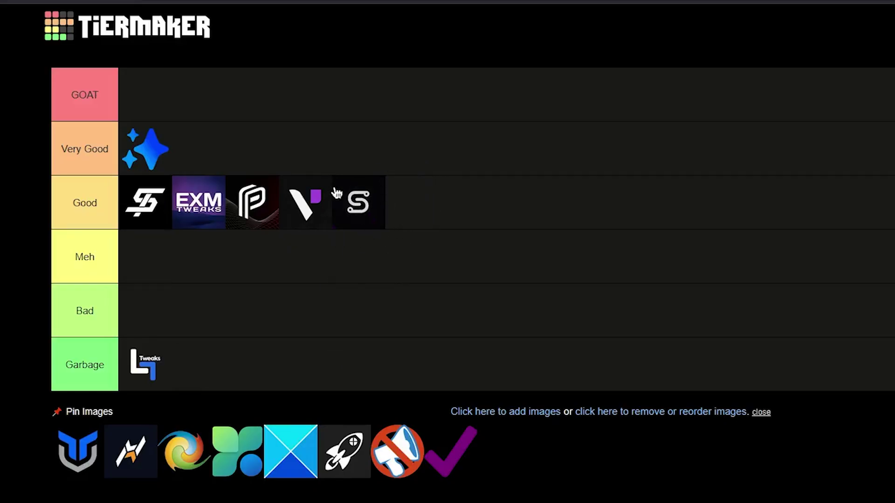